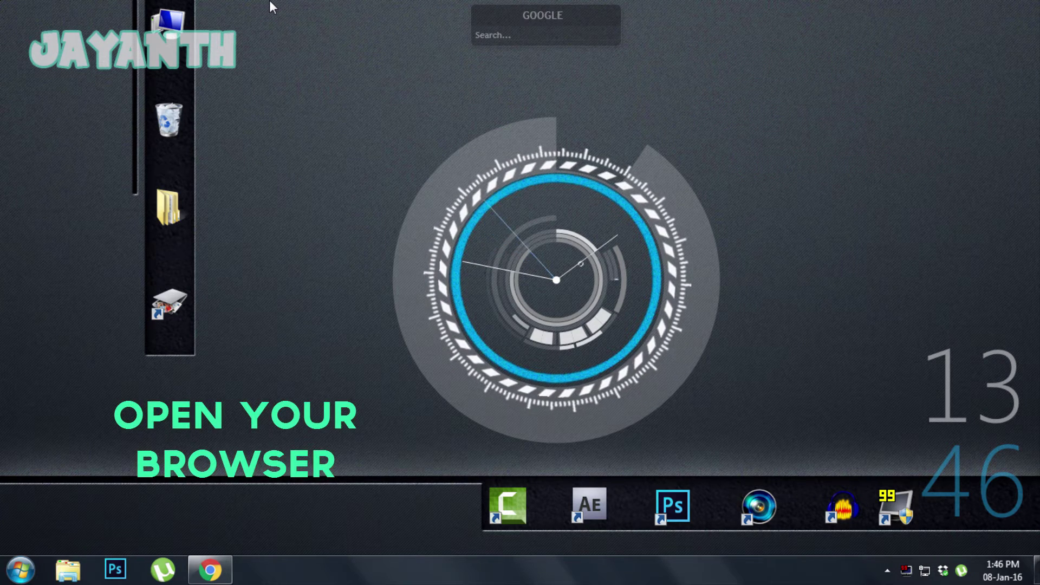
# Go to jdownloader.org in the browser and open the JDownloader download page
pyautogui.click(223, 569)
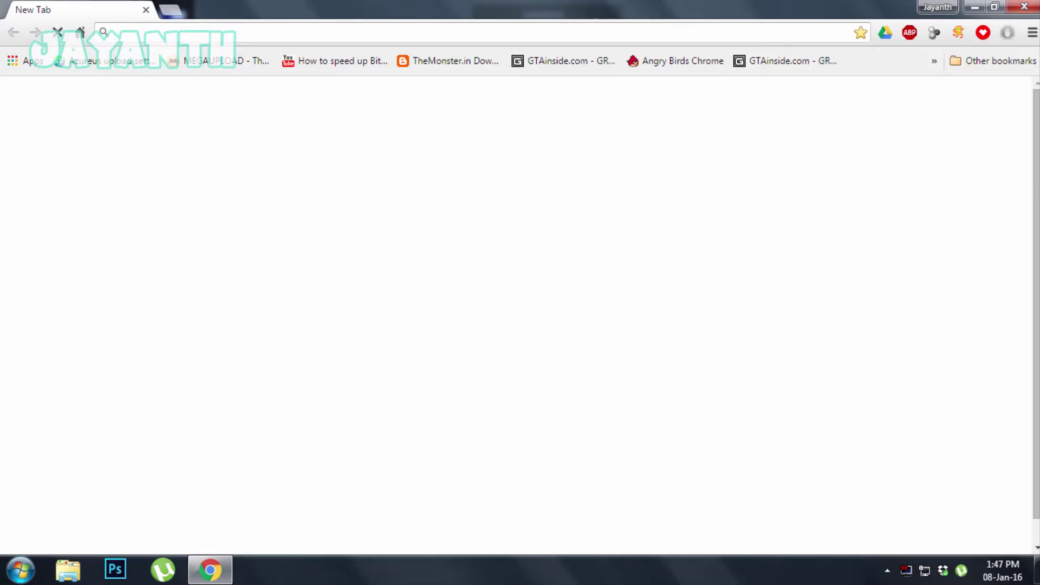
pyautogui.write('jd')
pyautogui.press('Return')
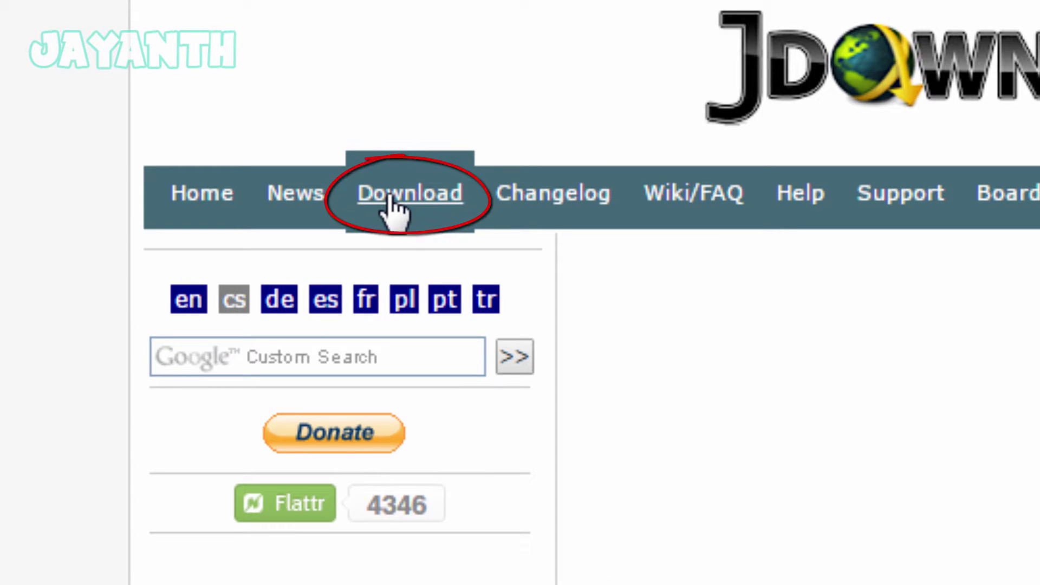
pyautogui.click(388, 198)
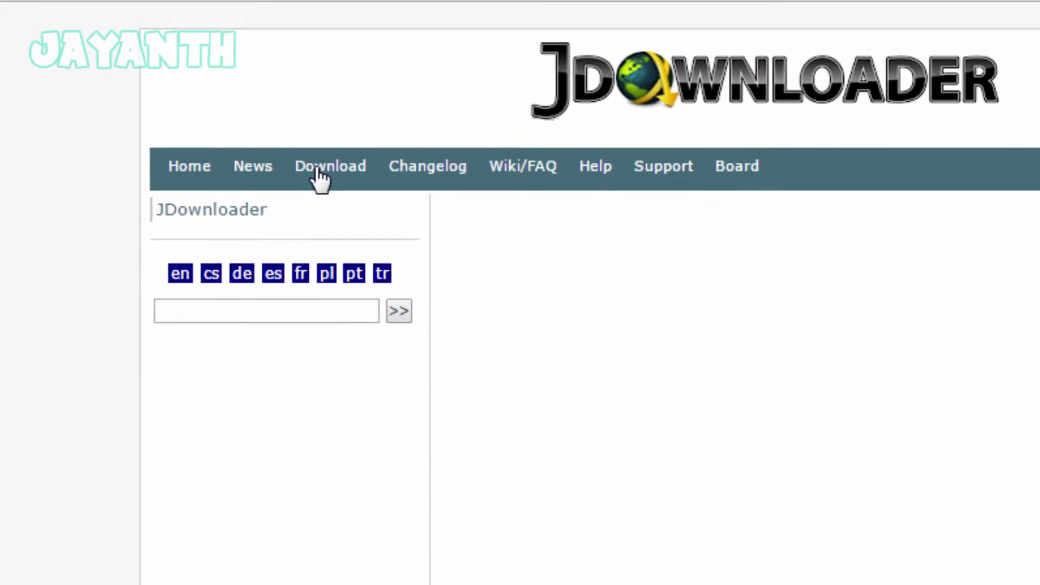
pyautogui.scroll(-3, 552, 225)
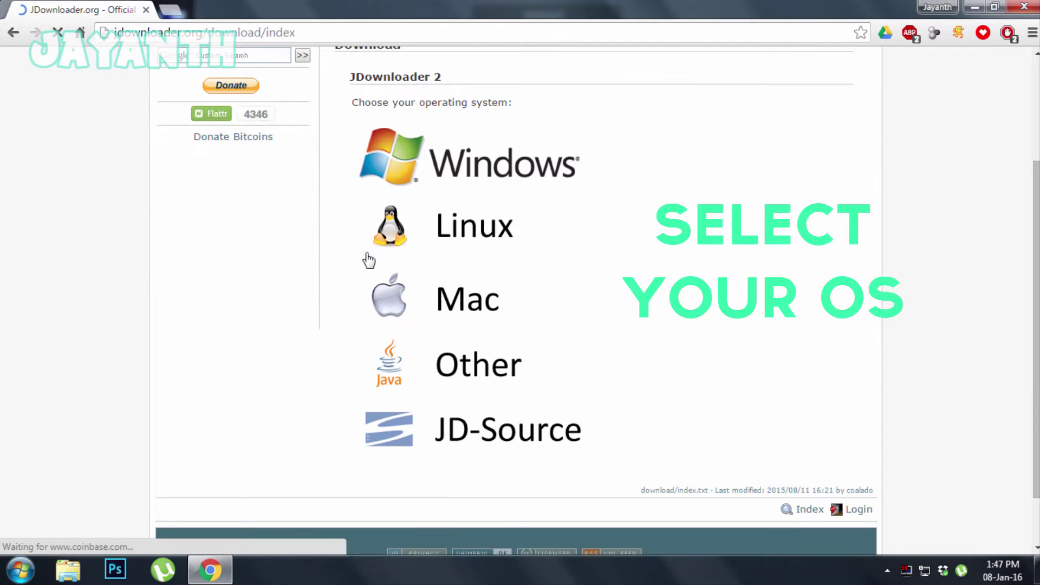
# Start the Windows Exe webinstaller download, cancel saving the setup file, and close the browser
pyautogui.click(511, 170)
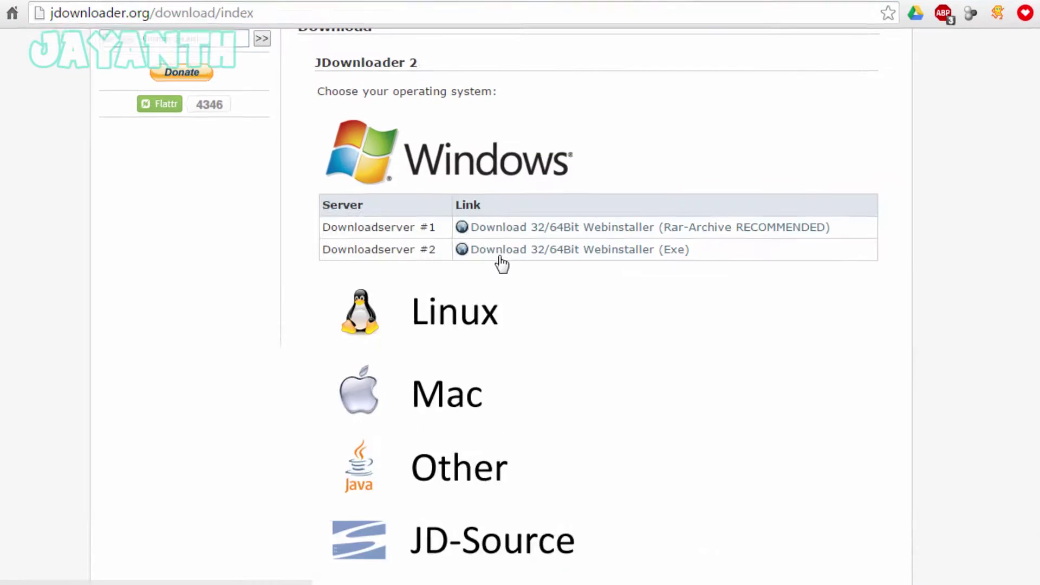
pyautogui.click(641, 275)
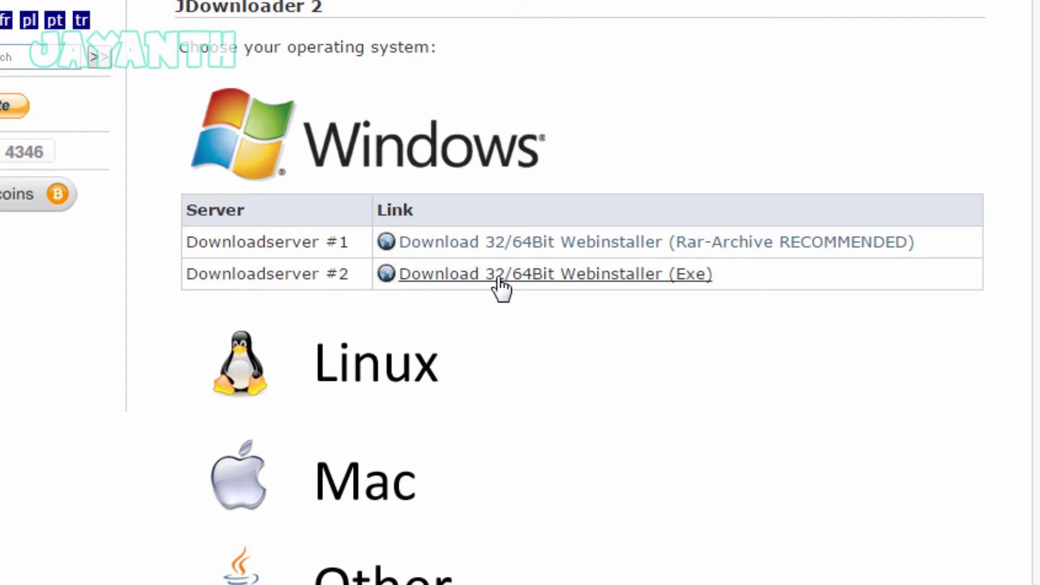
pyautogui.click(470, 278)
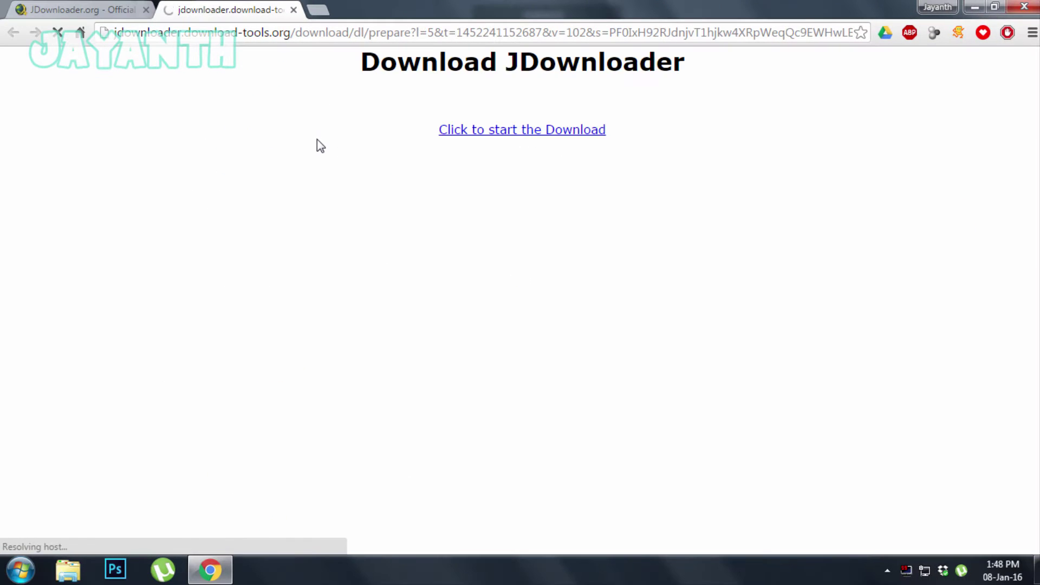
pyautogui.click(516, 137)
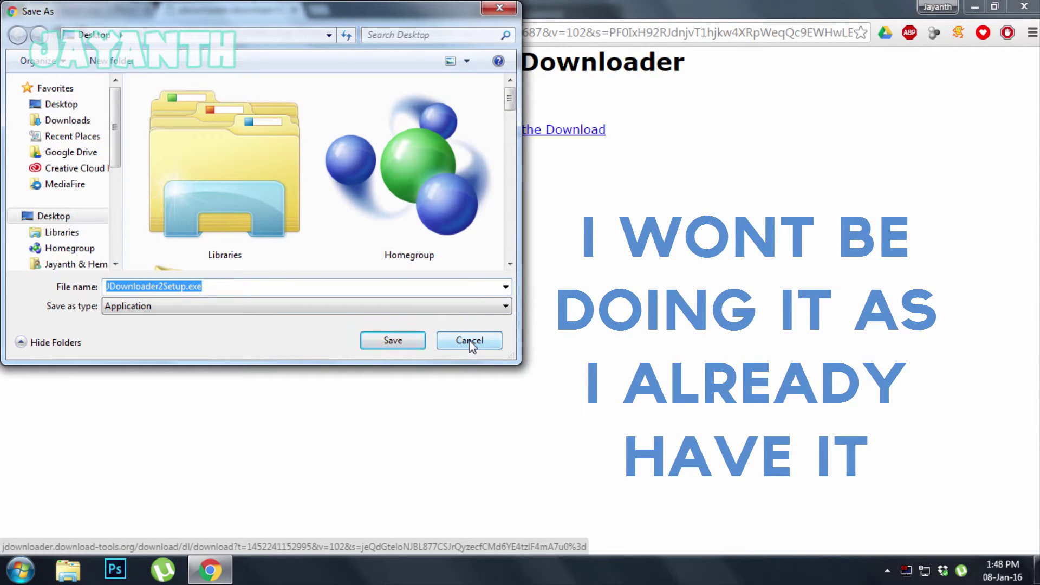
pyautogui.click(469, 341)
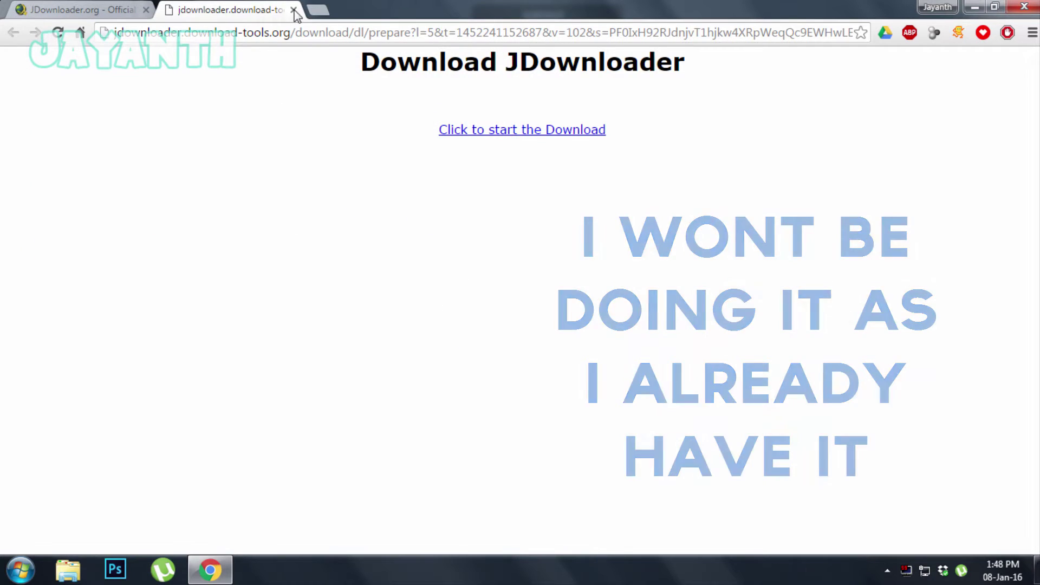
pyautogui.click(294, 11)
pyautogui.click(145, 10)
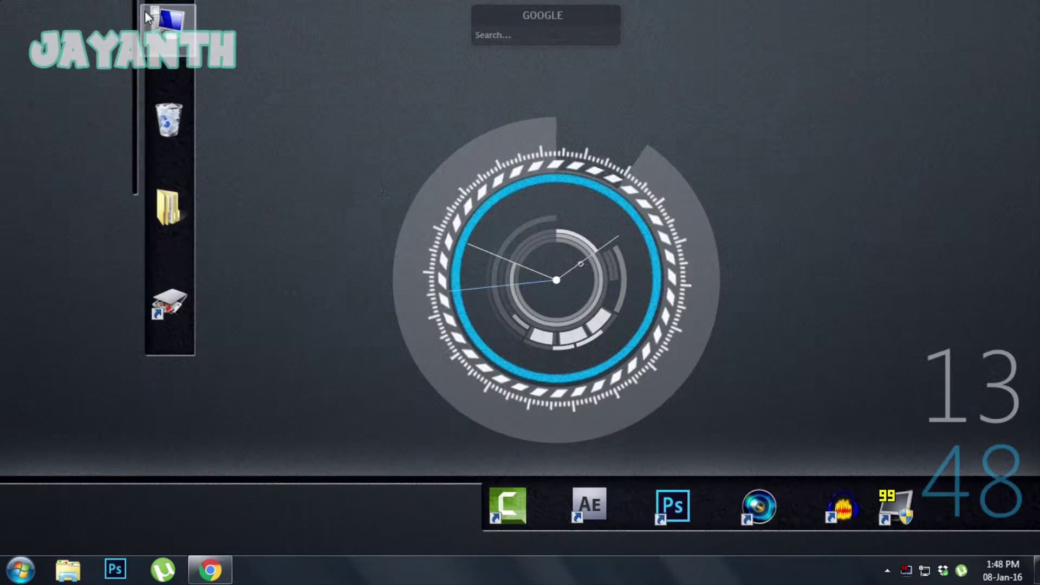
# Launch JDownloader 2 from the Start menu, view its Downloads list, then minimize it
pyautogui.click(887, 570)
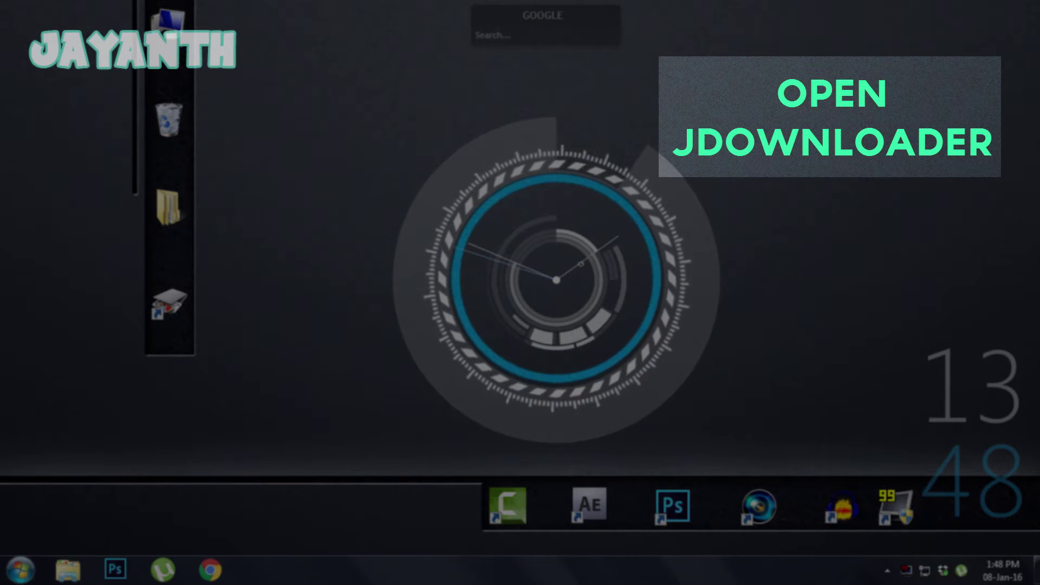
pyautogui.click(21, 568)
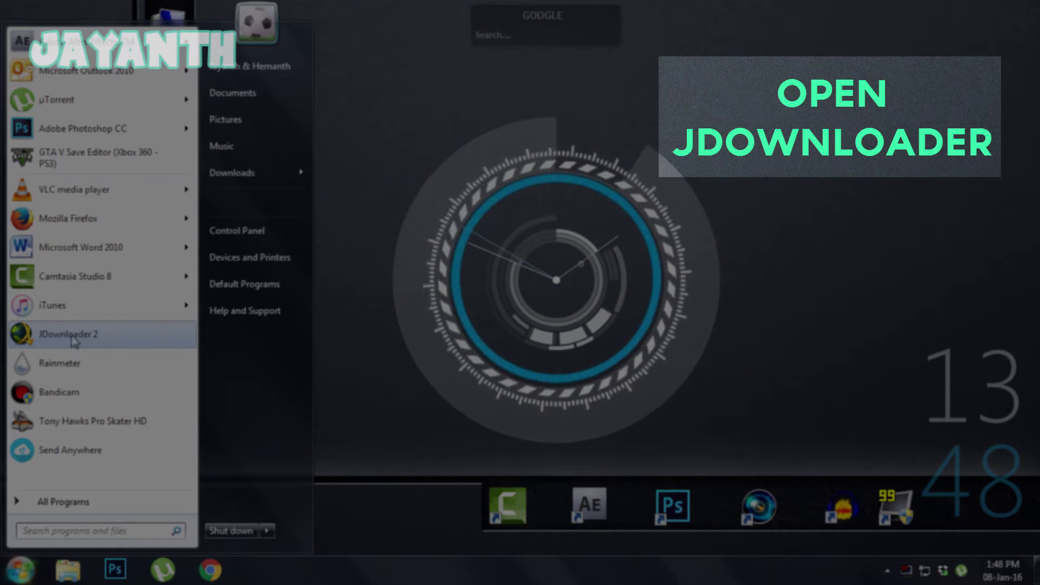
pyautogui.click(34, 333)
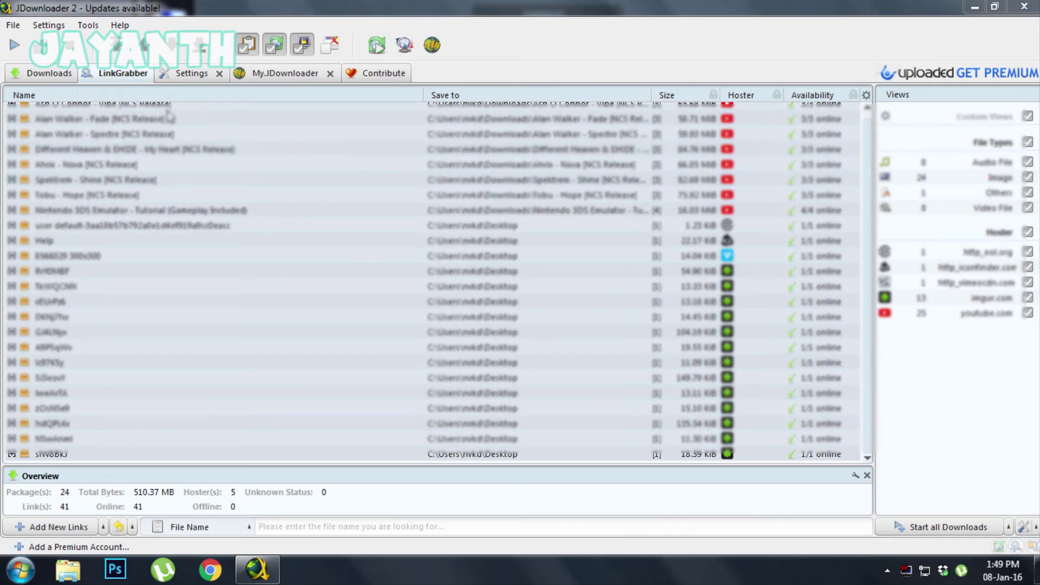
pyautogui.click(69, 80)
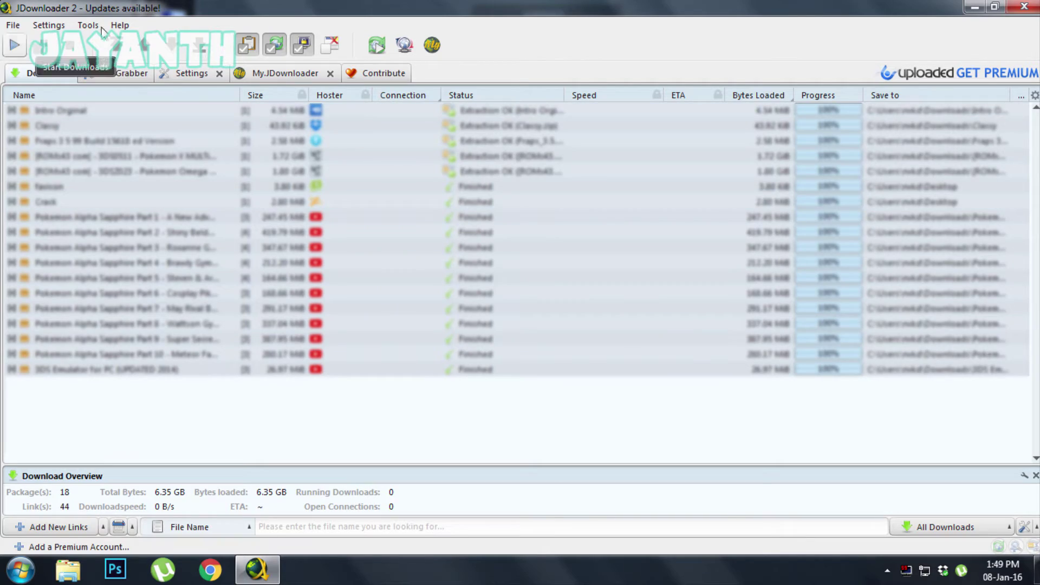
pyautogui.click(973, 8)
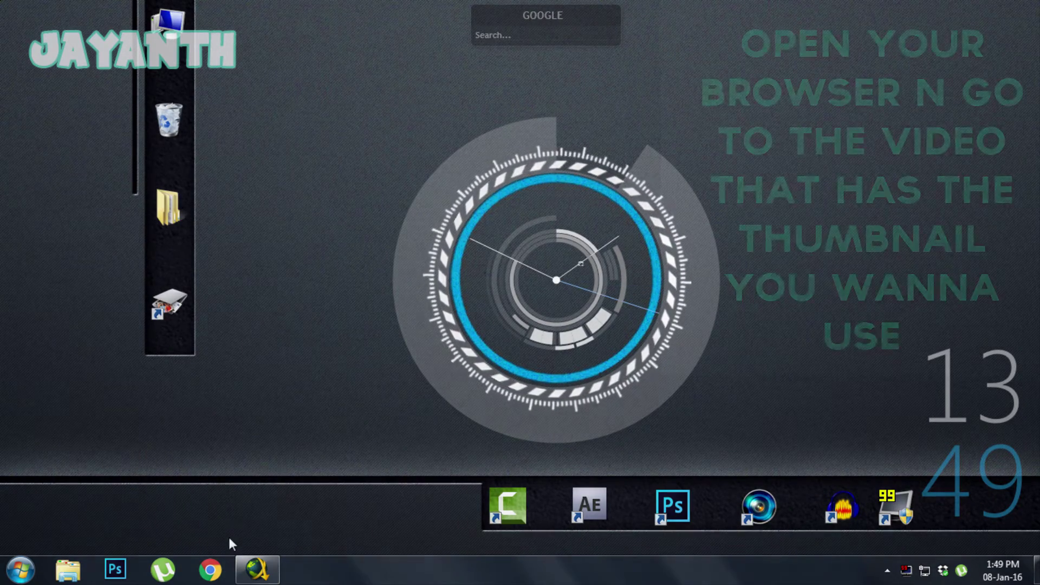
# Open the YouTube channel page in the browser and scroll through it
pyautogui.click(217, 567)
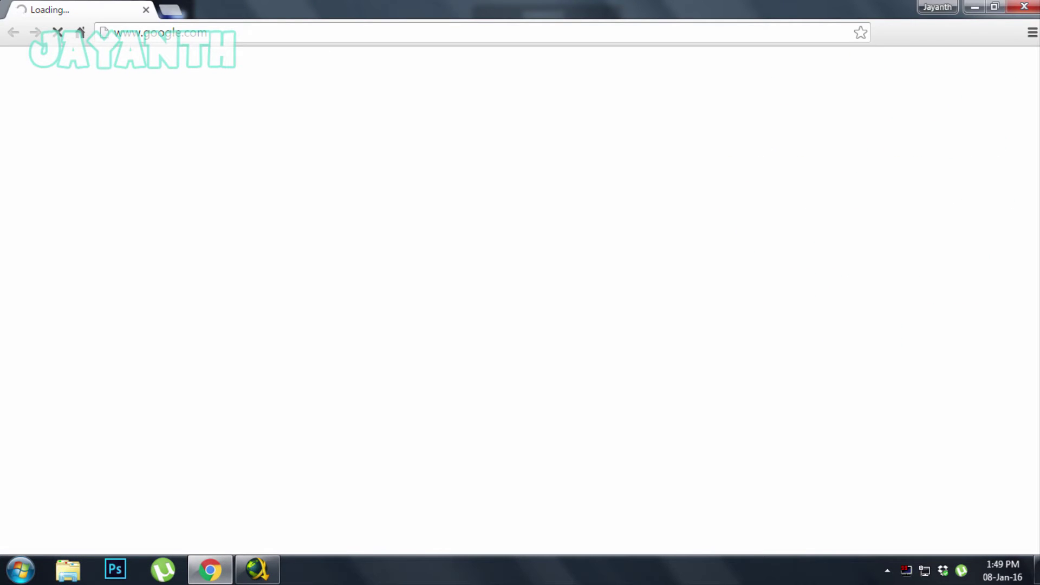
pyautogui.write('y')
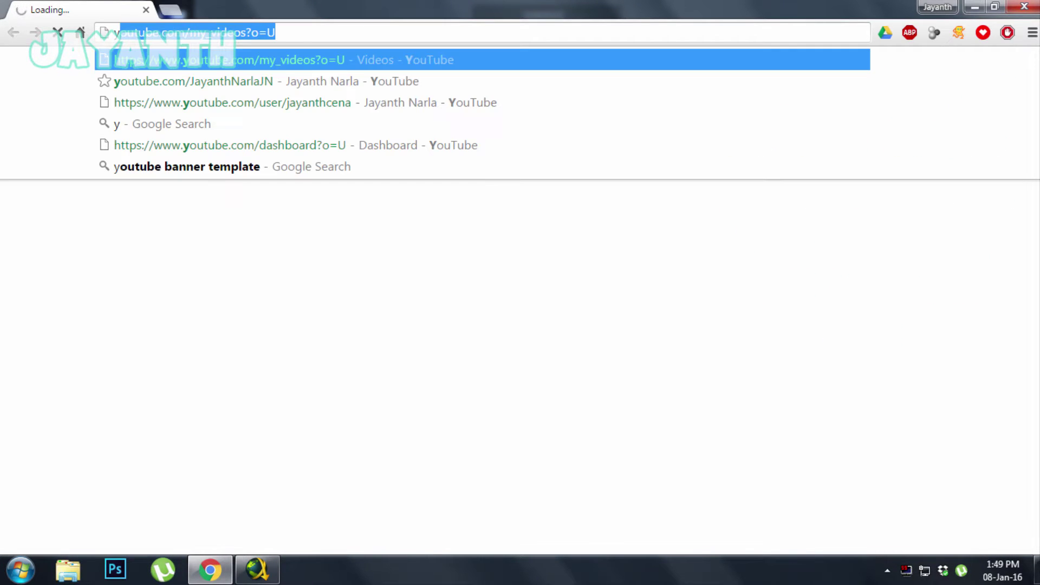
pyautogui.write('o')
pyautogui.press('Down')
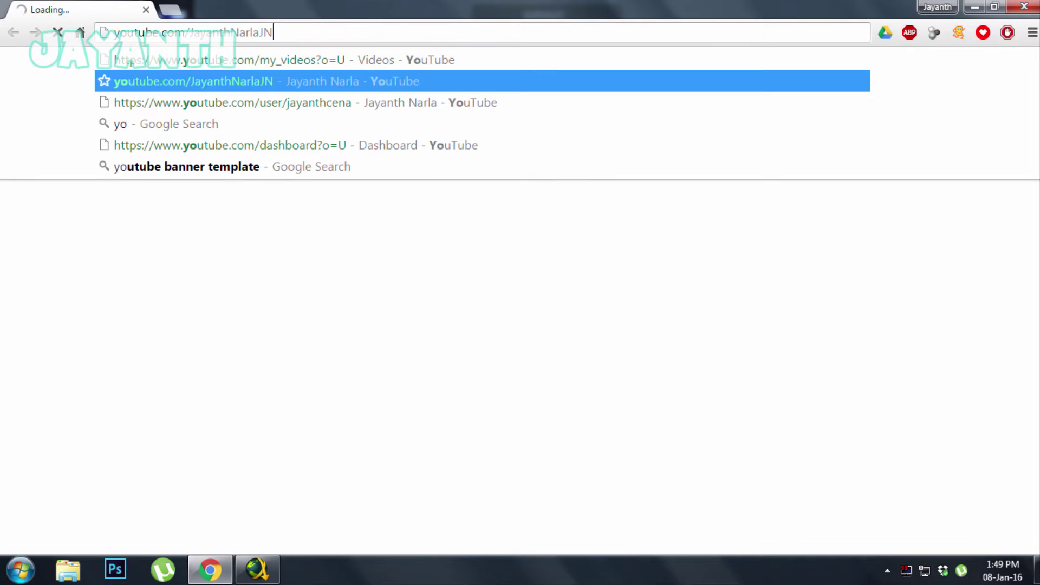
pyautogui.press('Return')
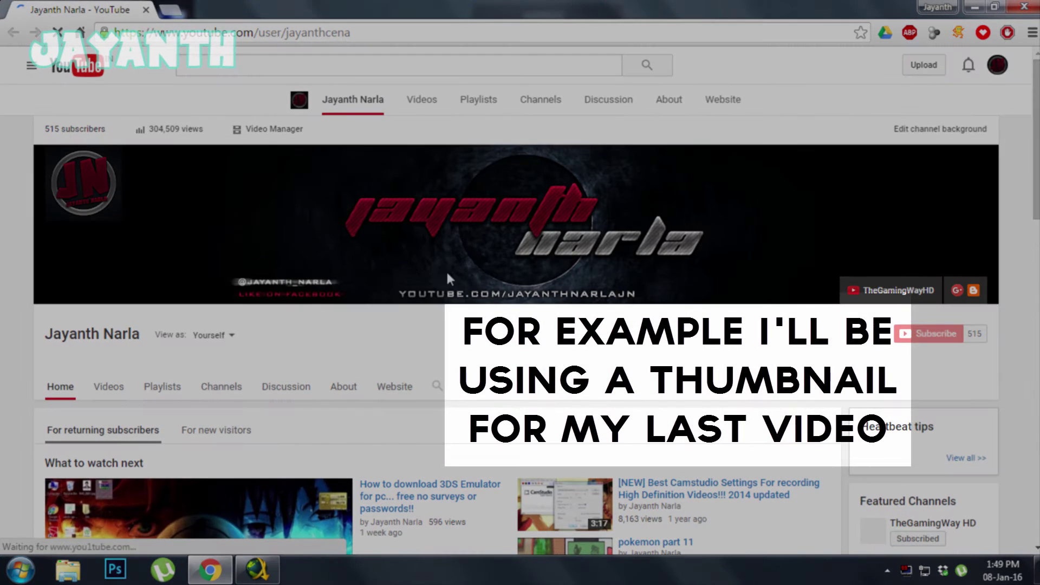
pyautogui.scroll(-3, 471, 298)
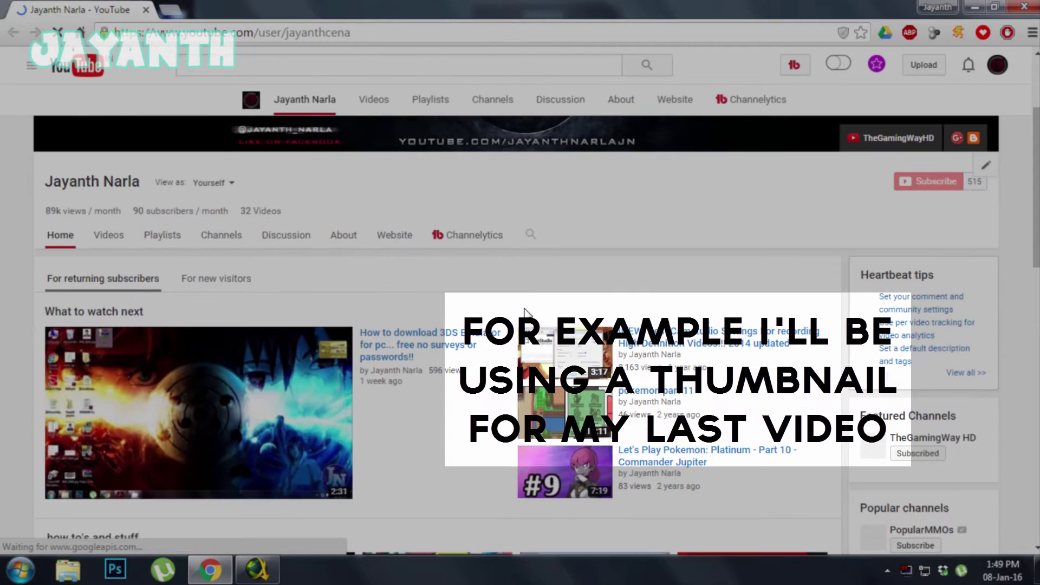
pyautogui.scroll(-1, 471, 333)
pyautogui.scroll(-1, 430, 353)
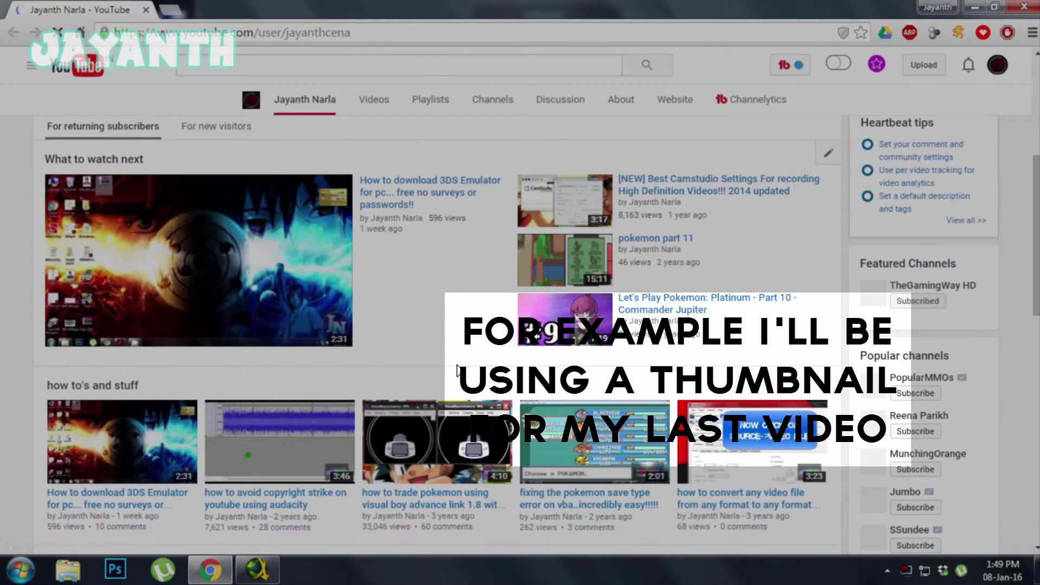
pyautogui.scroll(-1, 430, 353)
pyautogui.scroll(-2, 571, 480)
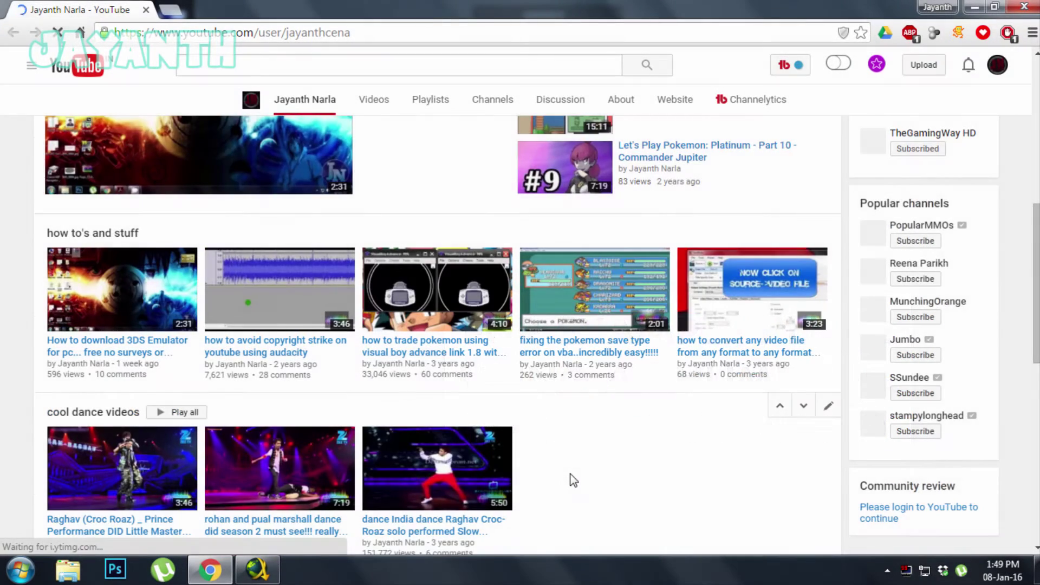
pyautogui.scroll(-2, 570, 480)
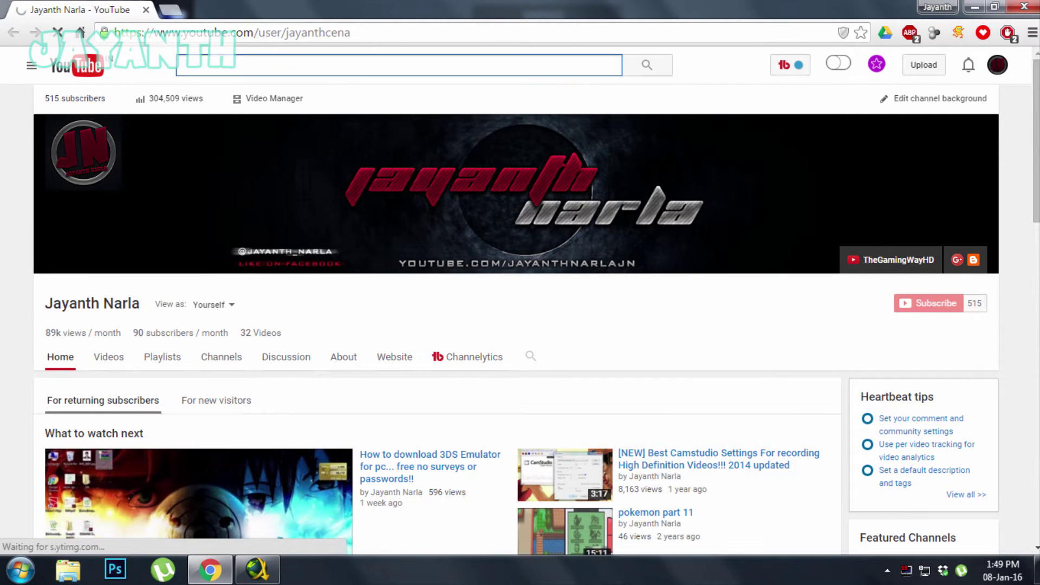
# Search '3ds', open 'Top 10 3DS Facts You Probably Didn't Know', copy its URL, and minimize the browser
pyautogui.write('3ds')
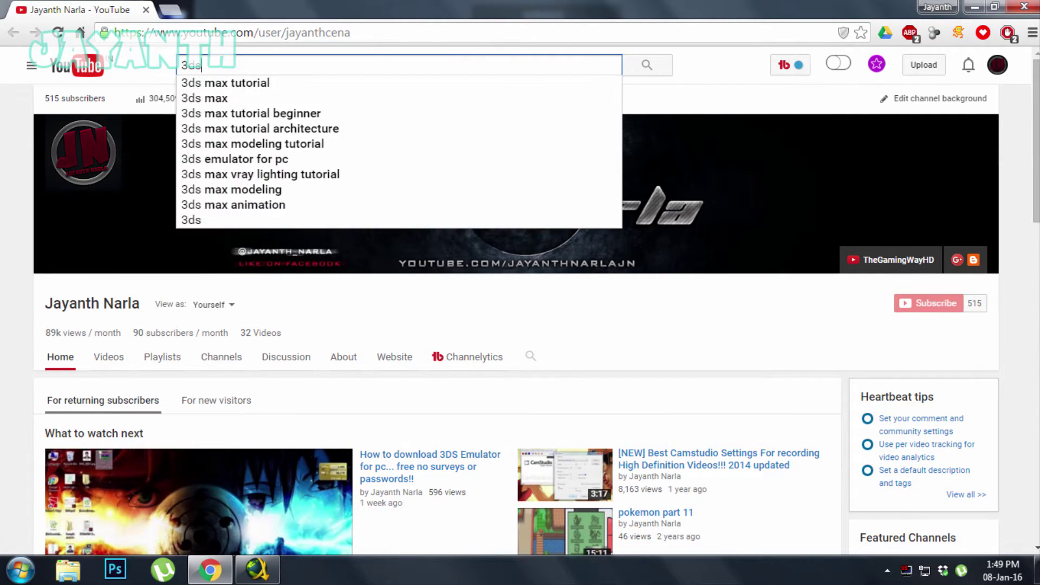
pyautogui.press('Return')
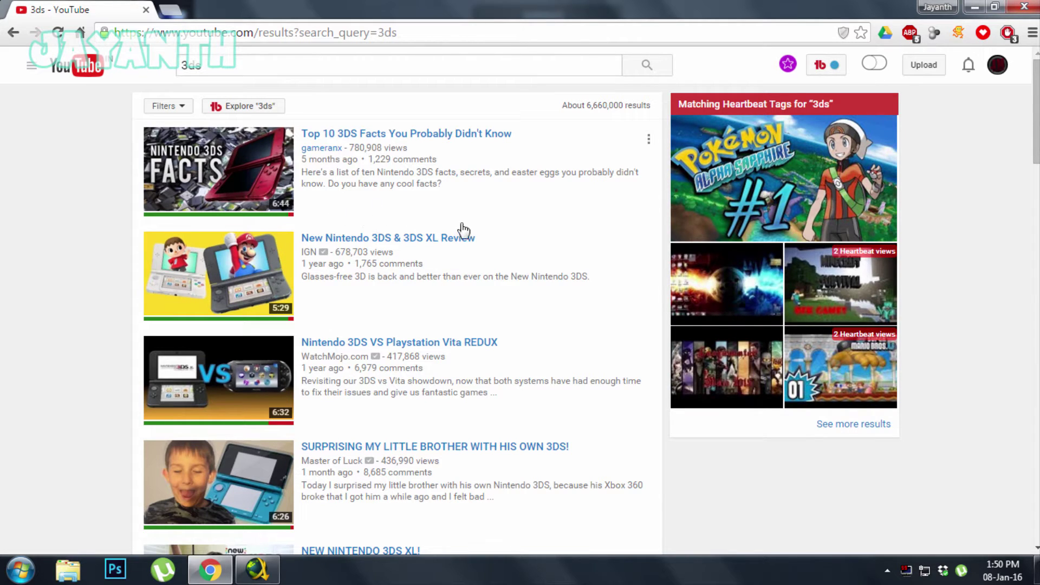
pyautogui.click(408, 135)
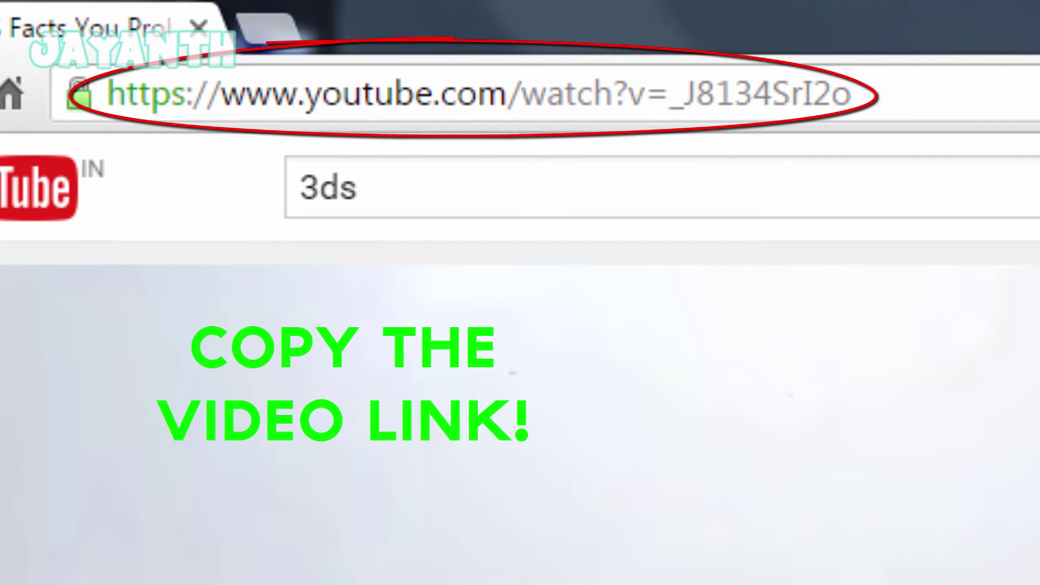
pyautogui.click(539, 112)
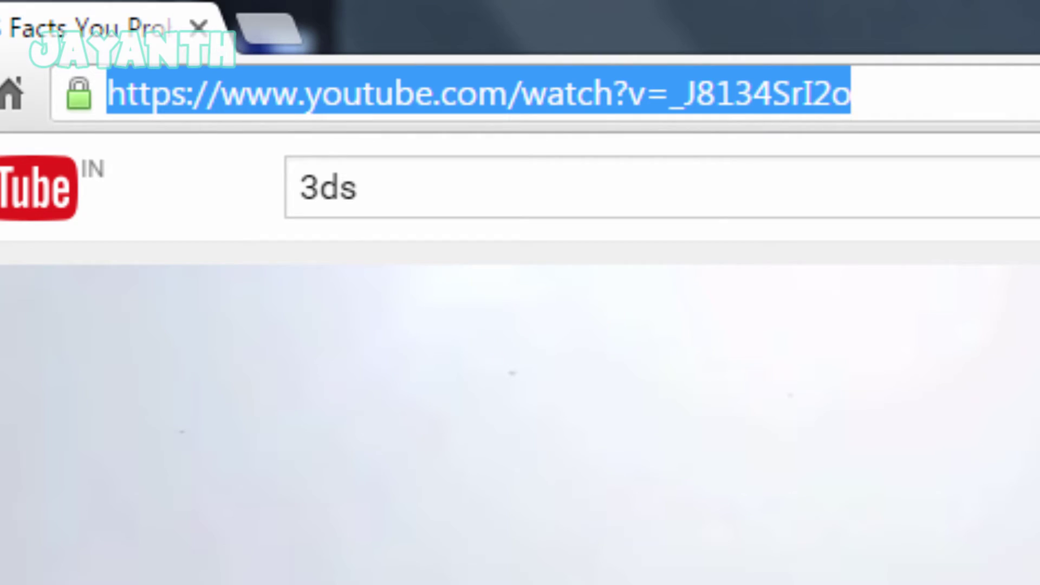
pyautogui.rightClick(689, 99)
pyautogui.click(808, 243)
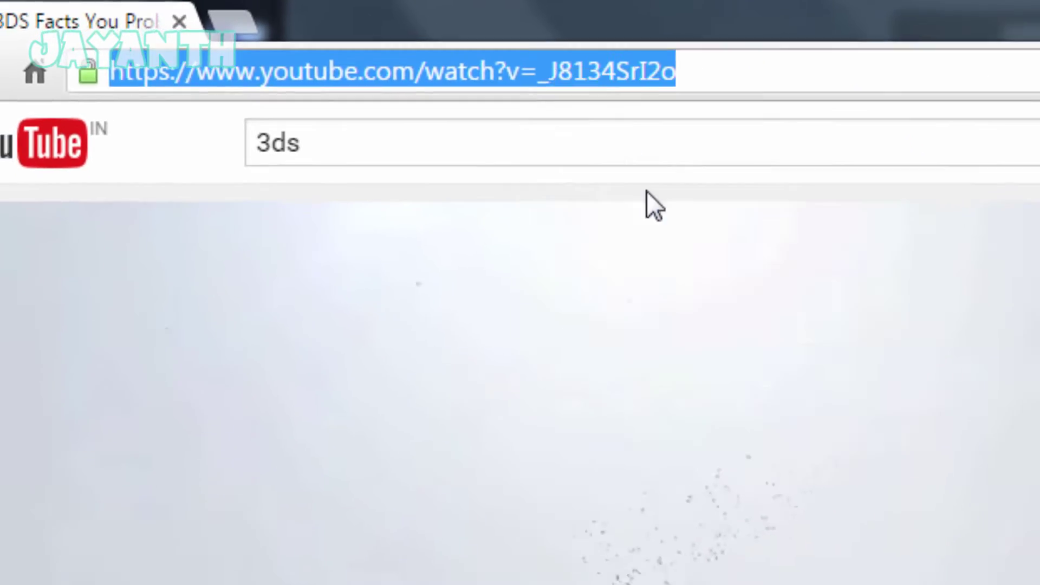
pyautogui.press('super+d')
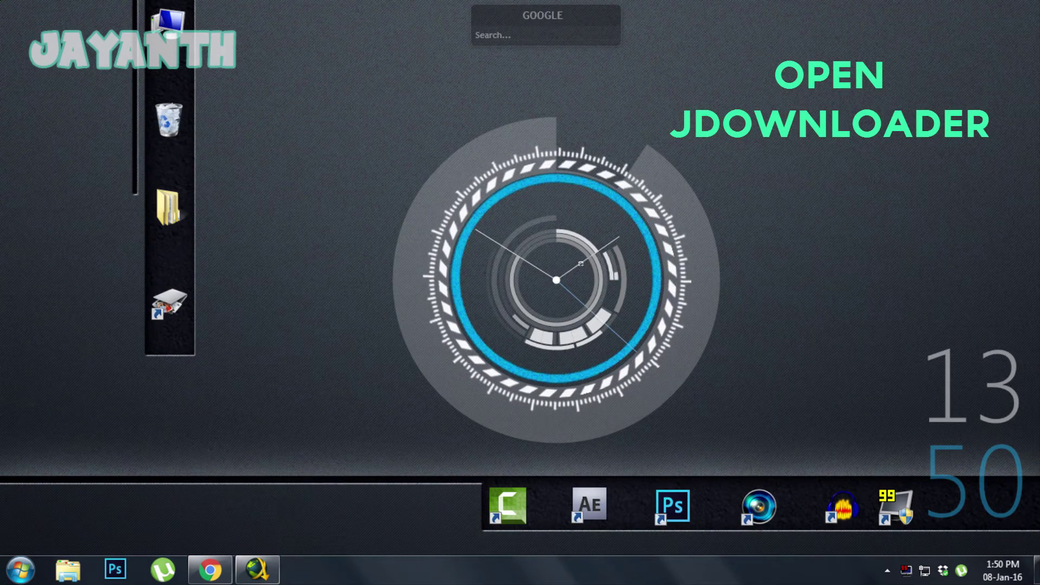
# Paste the 'Top 10 3DS Facts' video link into LinkGrabber's Add New Links and inspect its four-file package
pyautogui.click(257, 568)
pyautogui.click(116, 73)
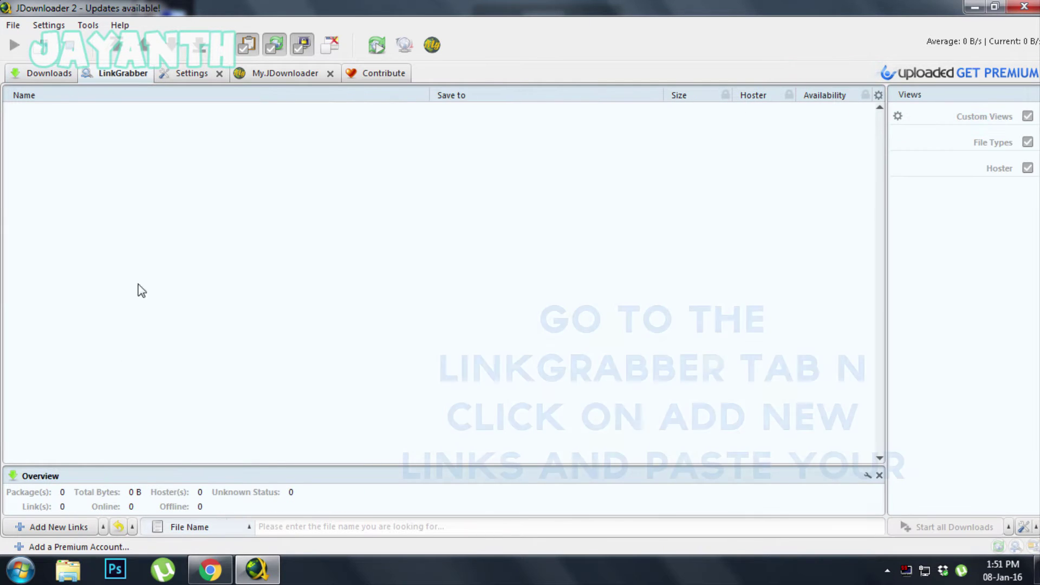
pyautogui.click(54, 527)
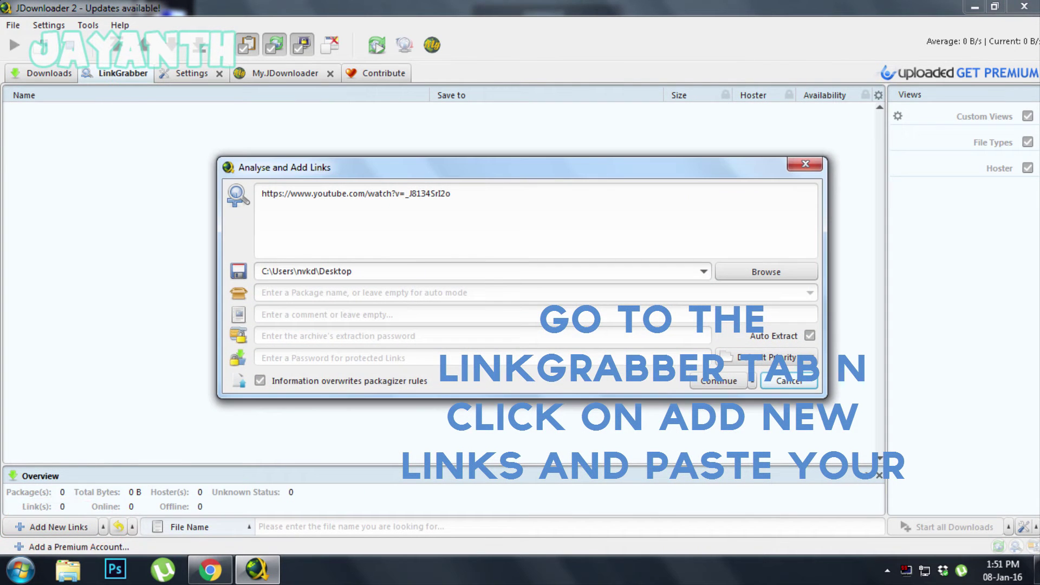
pyautogui.click(723, 384)
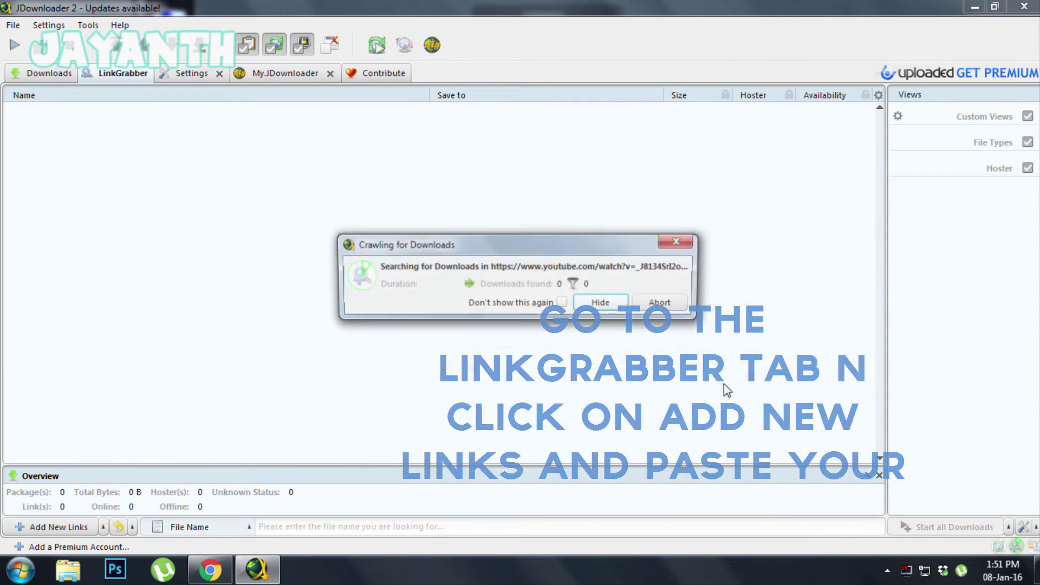
pyautogui.click(41, 113)
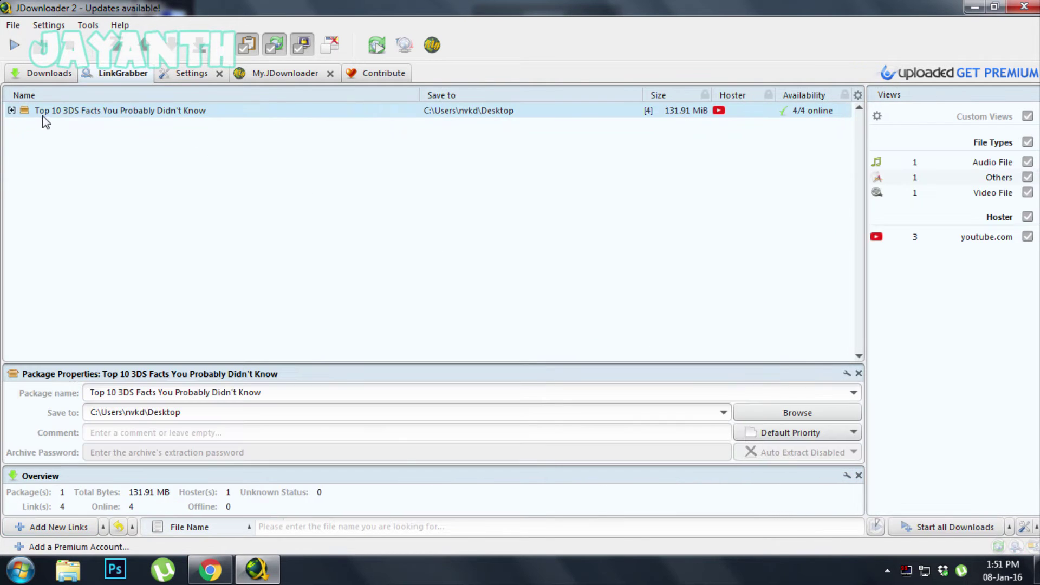
pyautogui.click(12, 110)
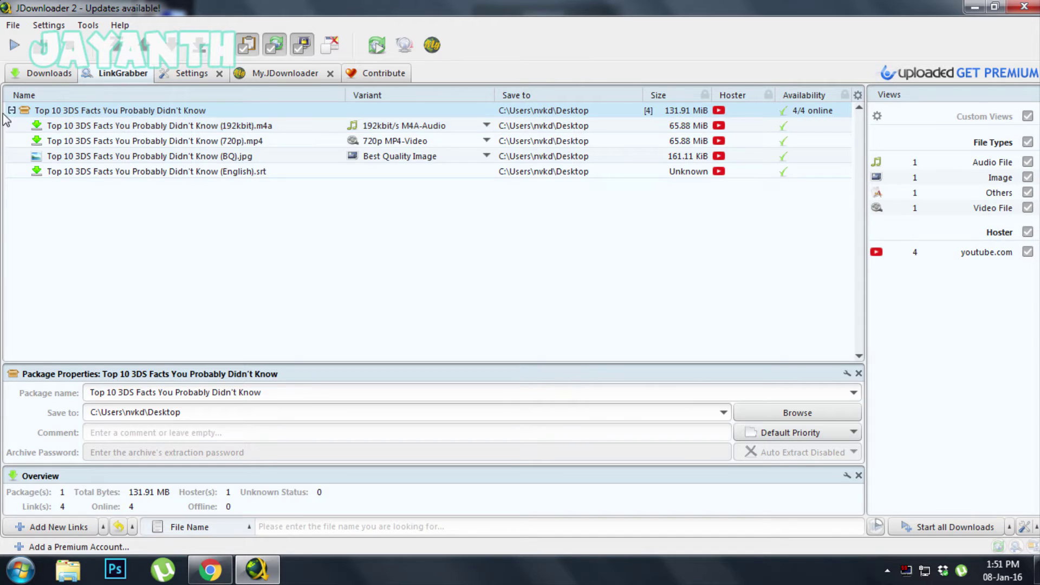
pyautogui.click(12, 111)
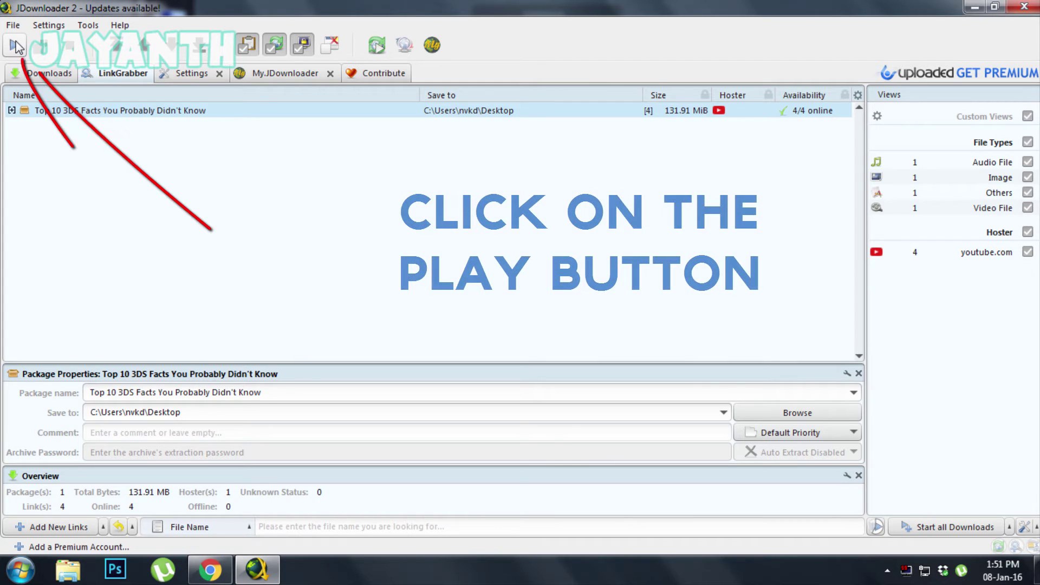
# Start downloading the 'Top 10 3DS Facts' package and minimize JDownloader once it finishes
pyautogui.click(88, 113)
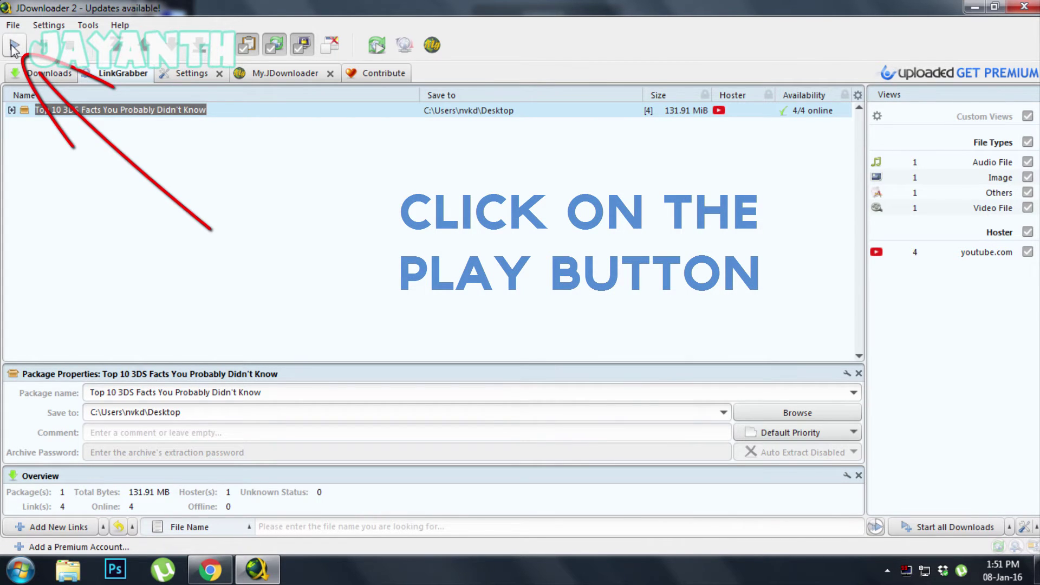
pyautogui.click(15, 46)
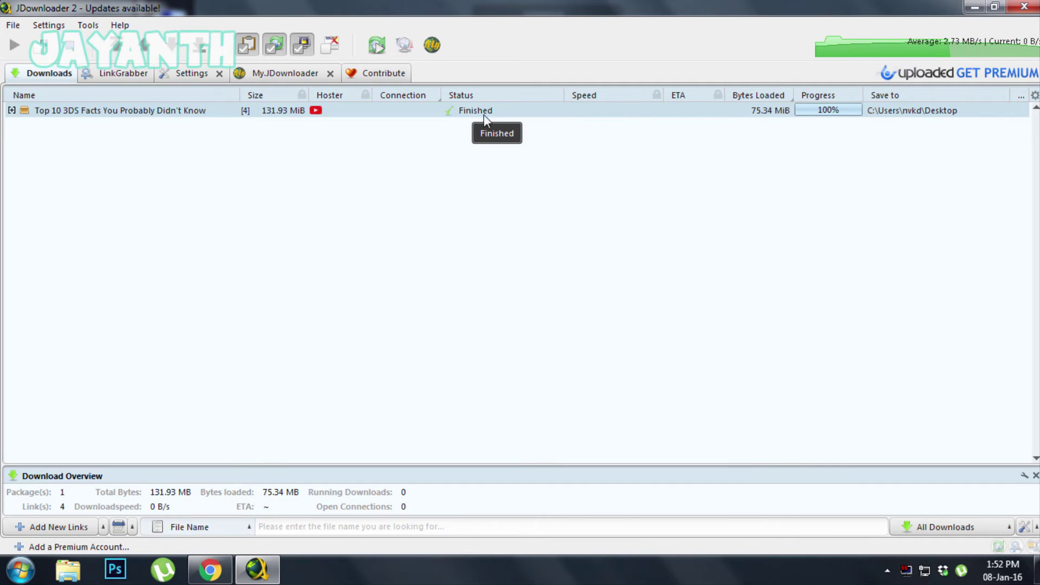
pyautogui.click(974, 7)
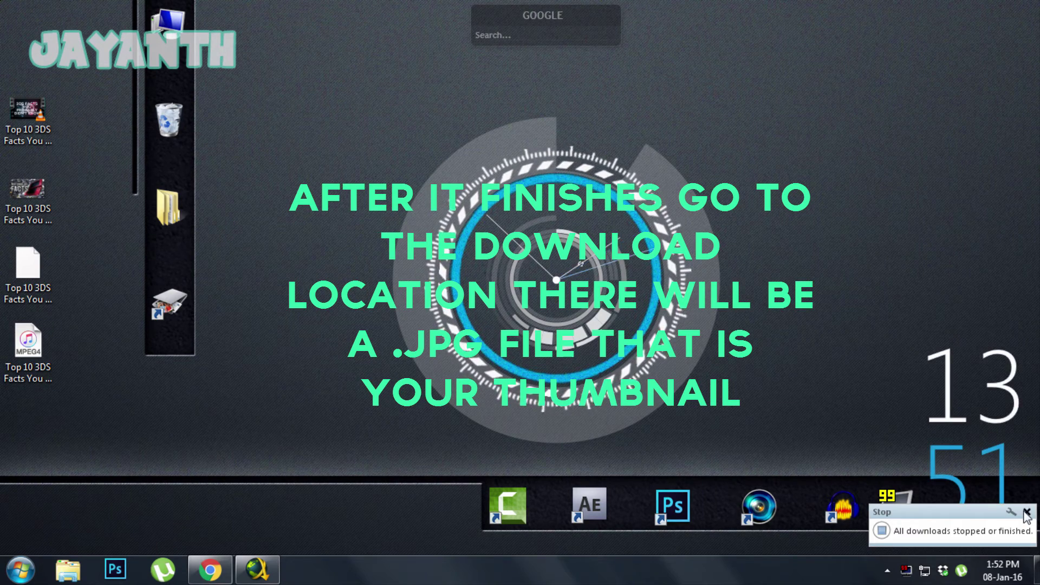
pyautogui.click(21, 131)
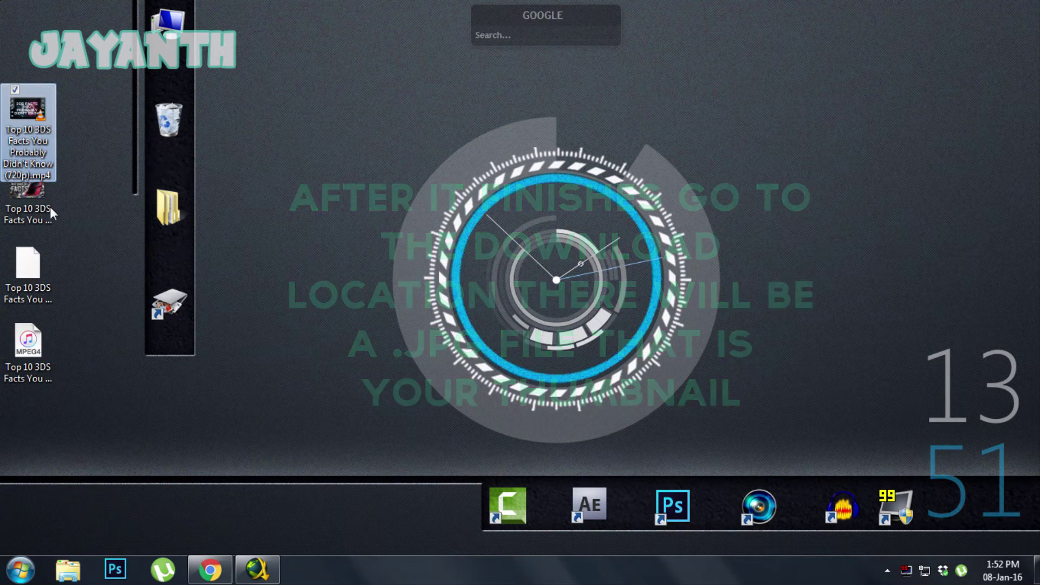
pyautogui.doubleClick(16, 120)
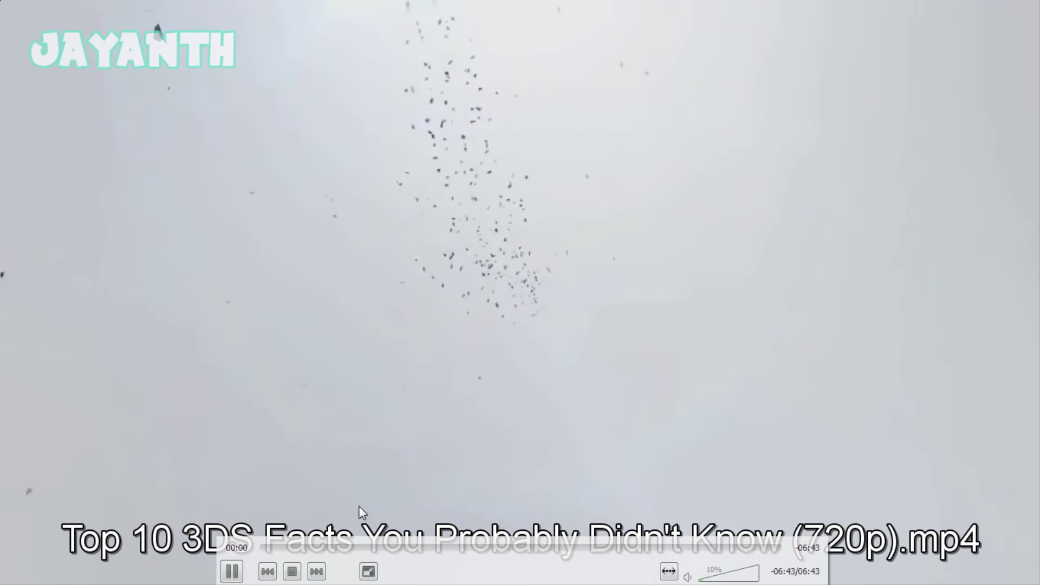
pyautogui.click(439, 546)
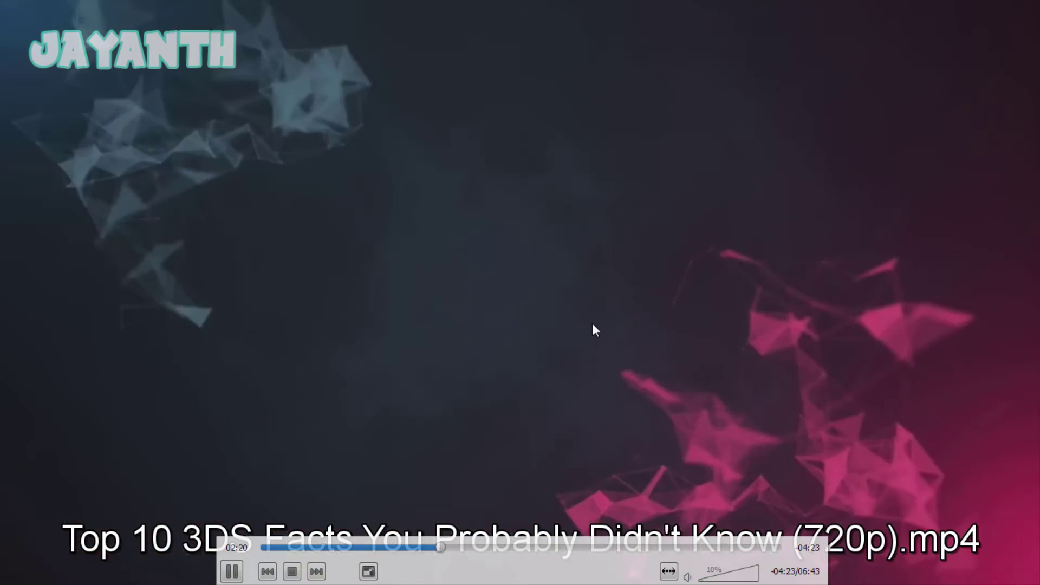
pyautogui.doubleClick(592, 323)
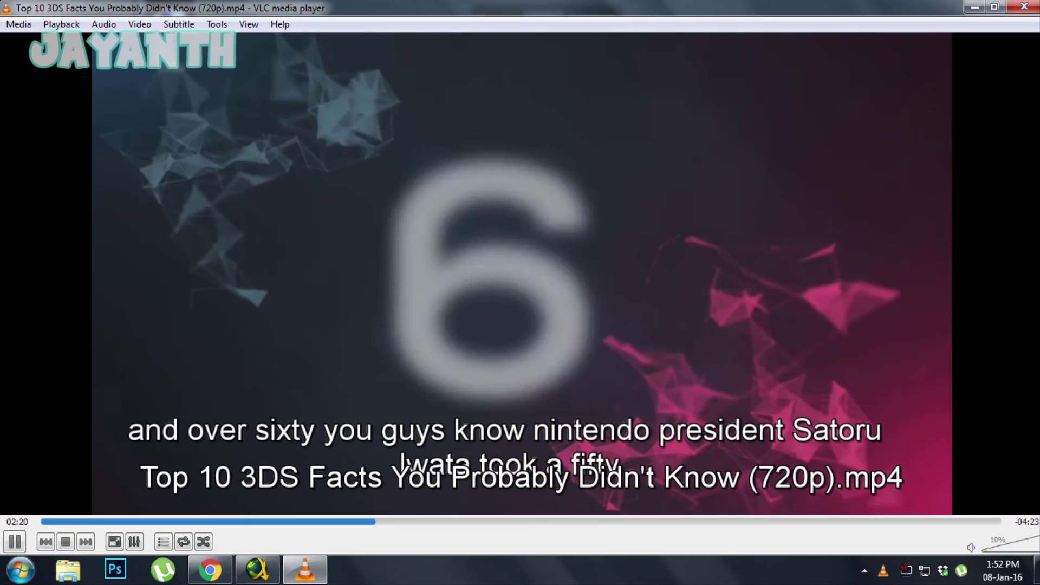
pyautogui.hotkey('alt', 'F4')
pyautogui.click(30, 187)
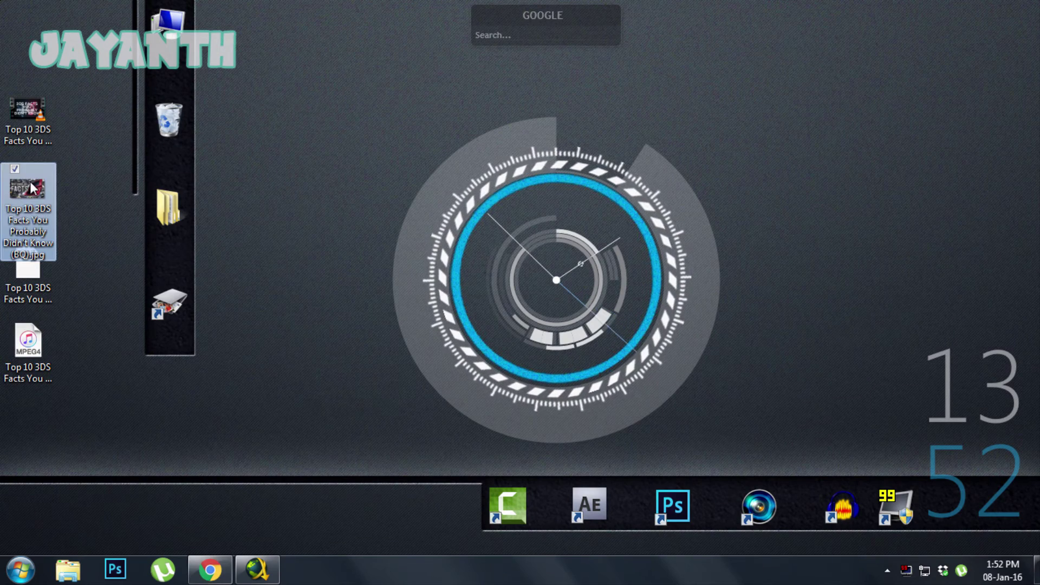
pyautogui.doubleClick(31, 186)
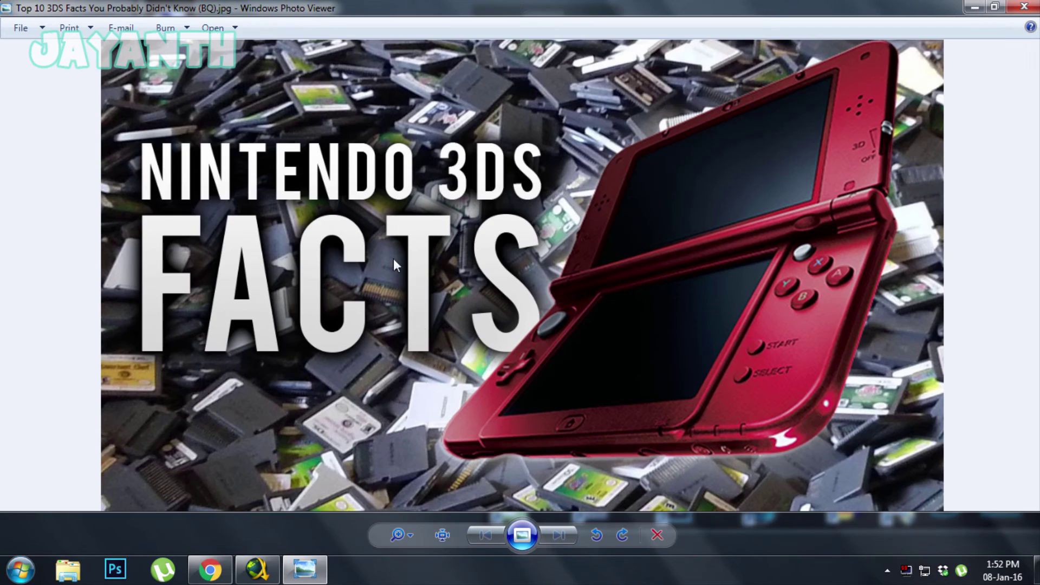
pyautogui.click(1023, 6)
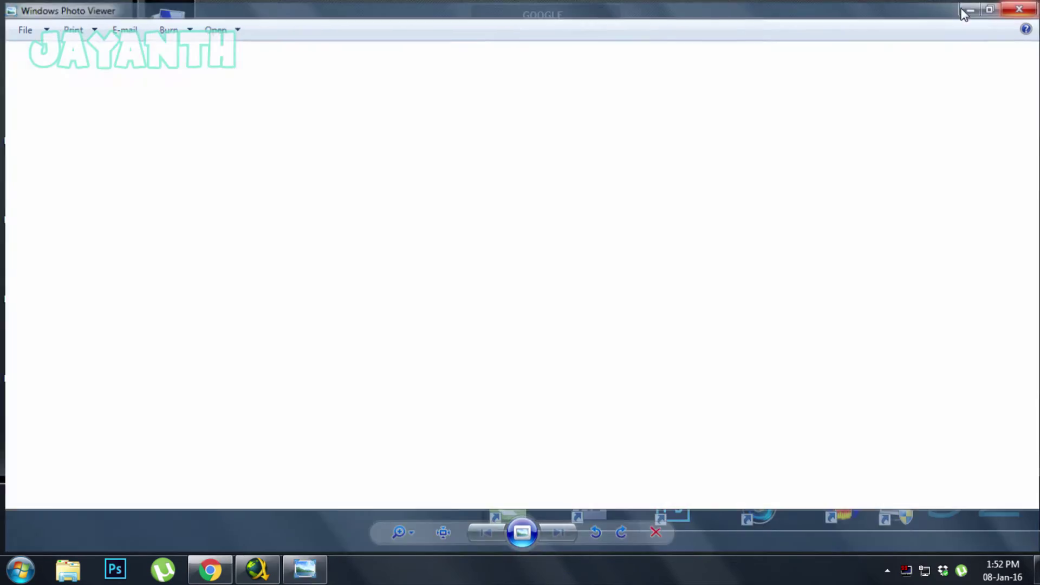
pyautogui.click(29, 271)
pyautogui.click(25, 373)
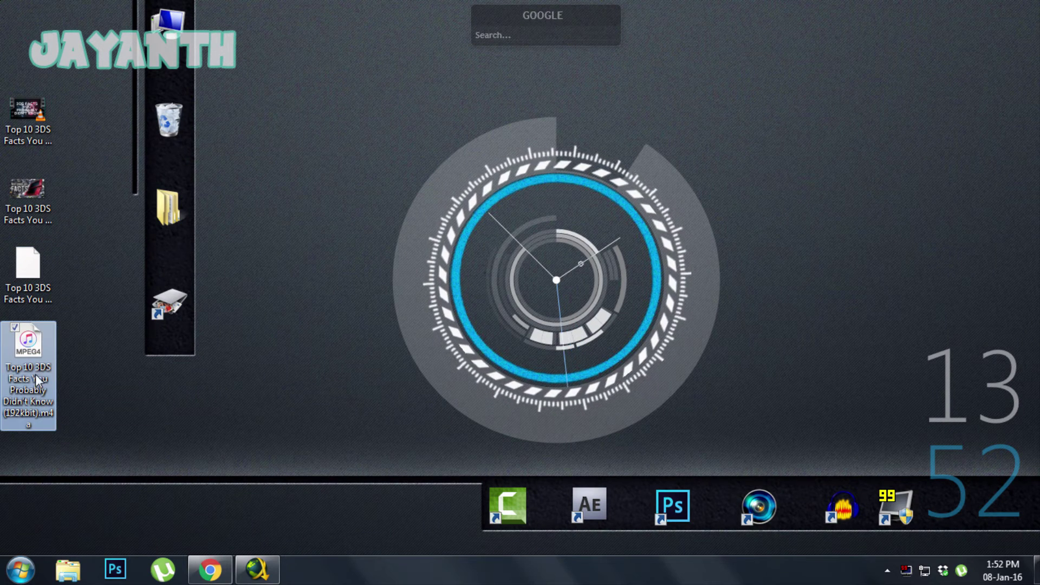
pyautogui.click(27, 187)
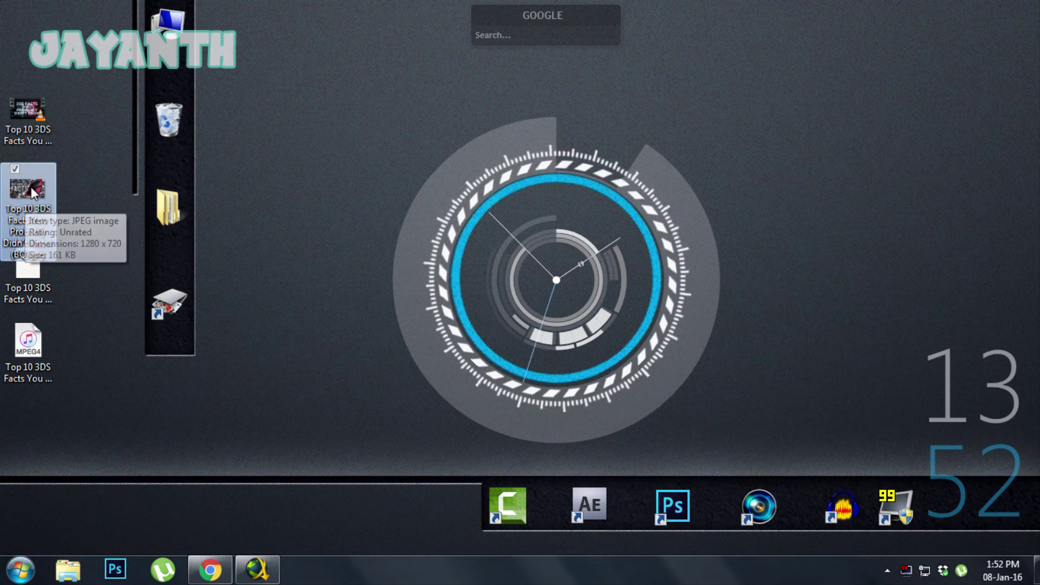
pyautogui.doubleClick(25, 186)
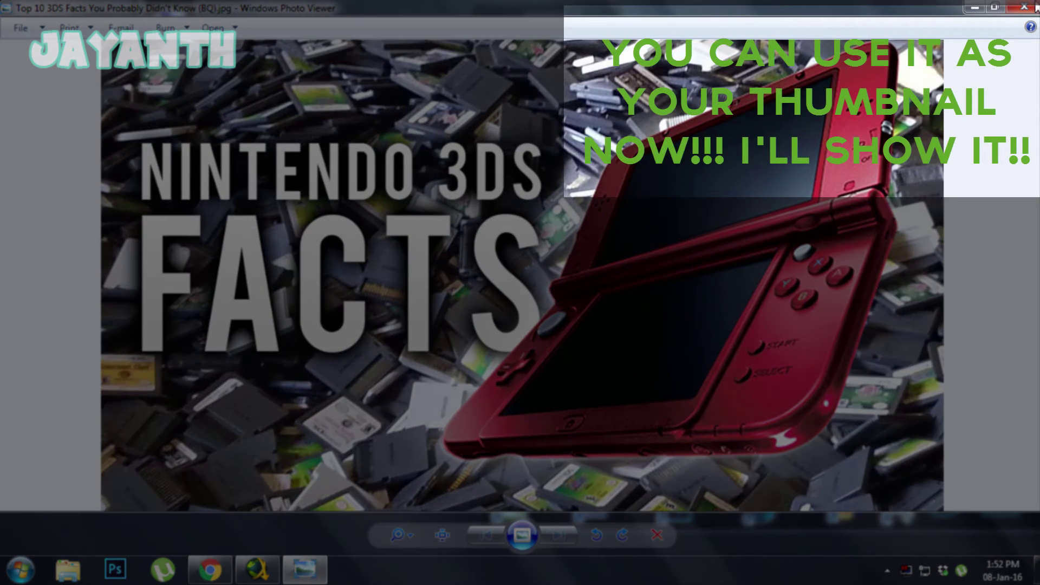
pyautogui.click(1035, 7)
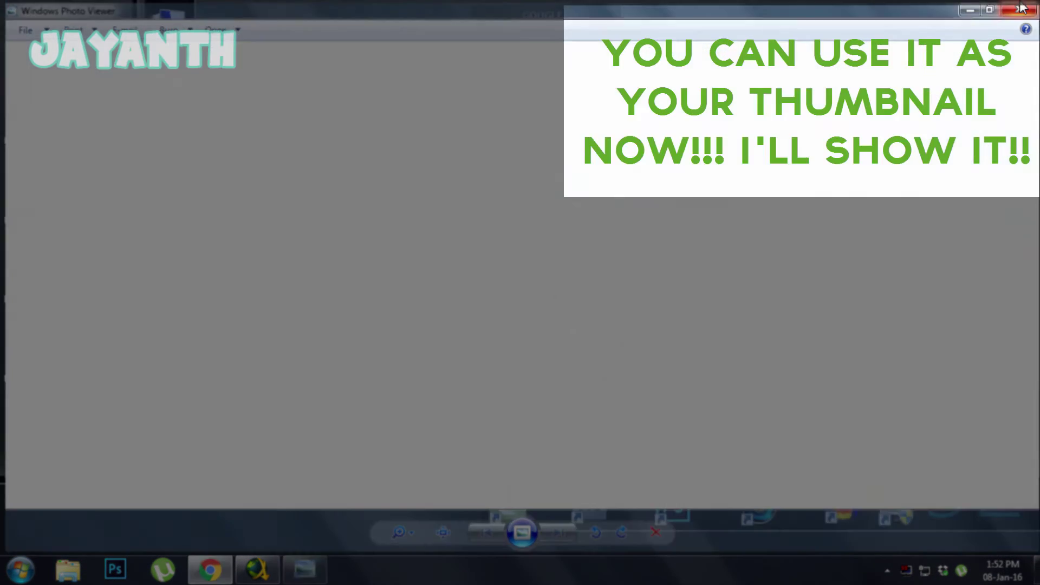
# Go to the YouTube channel, list the uploaded videos, and edit the 3DS Emulator video
pyautogui.click(209, 572)
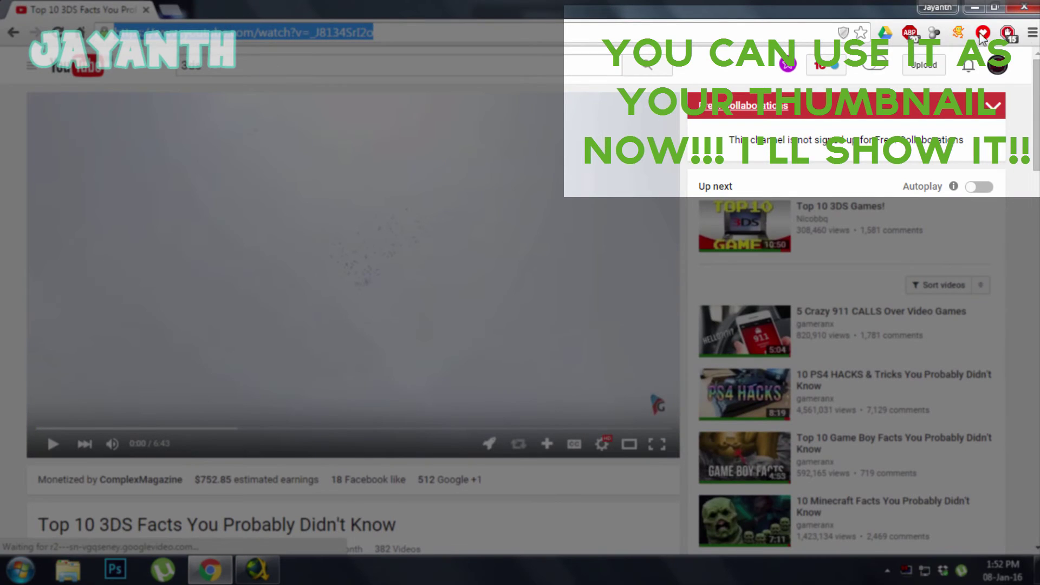
pyautogui.write('youtube.com/JayanthNarlaJN')
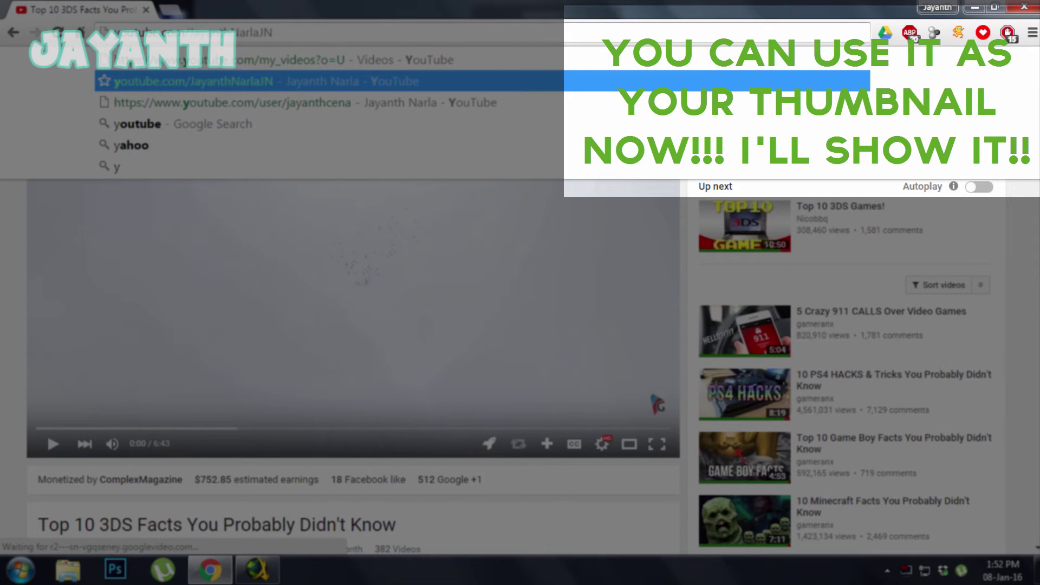
pyautogui.press('Return')
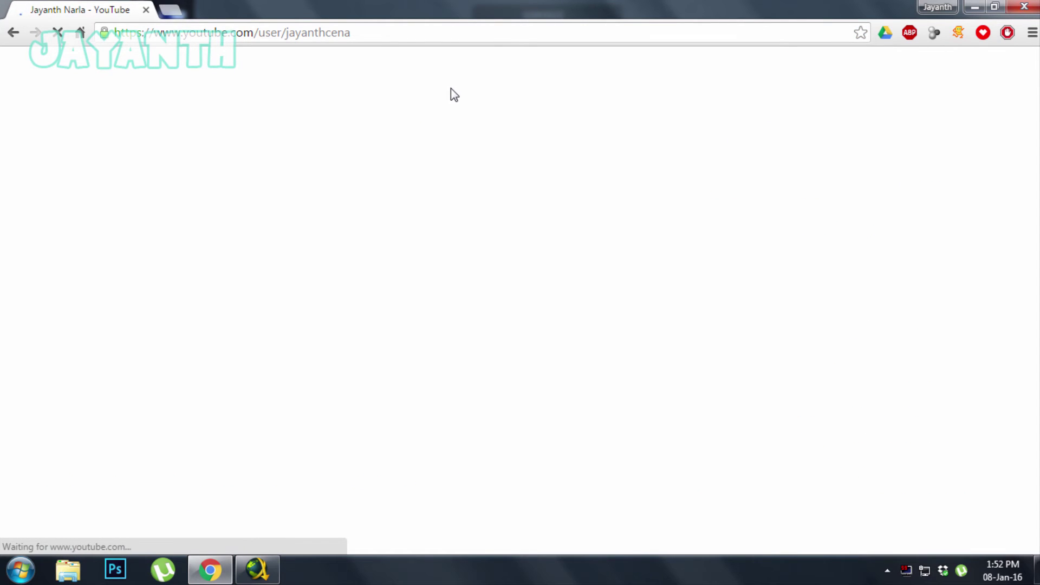
pyautogui.scroll(-1, 290, 131)
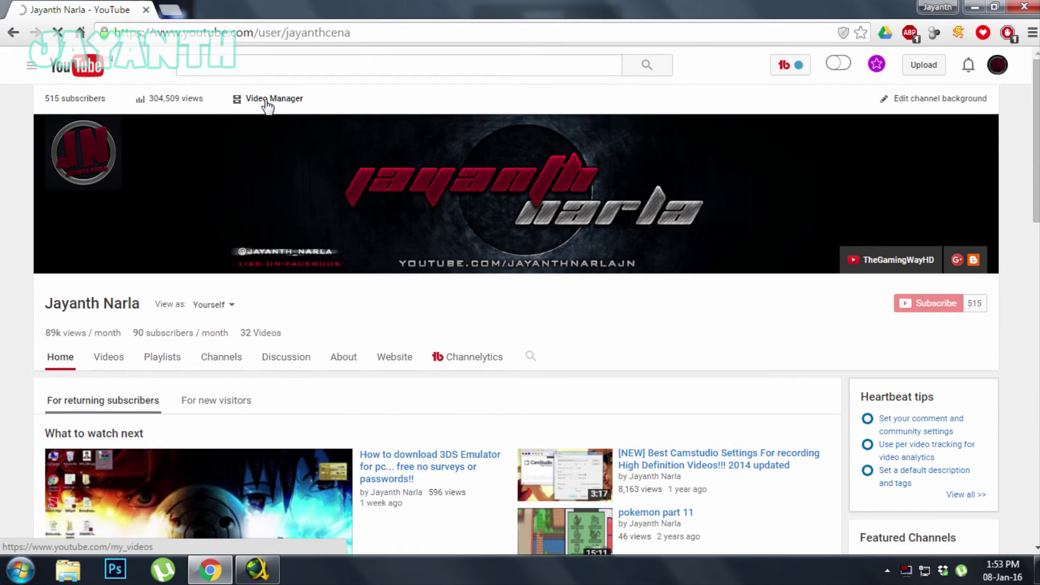
pyautogui.click(268, 100)
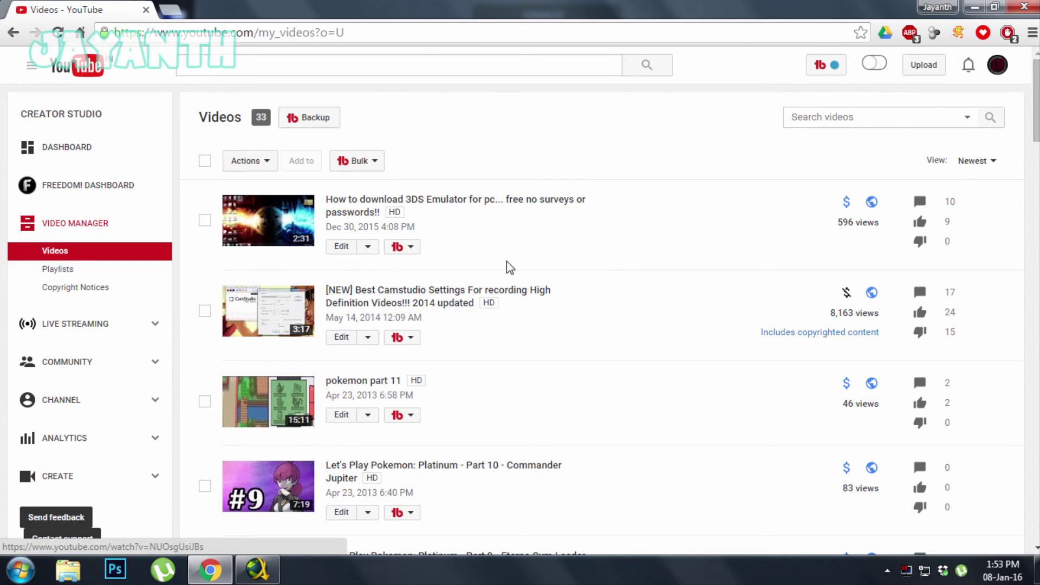
pyautogui.click(340, 248)
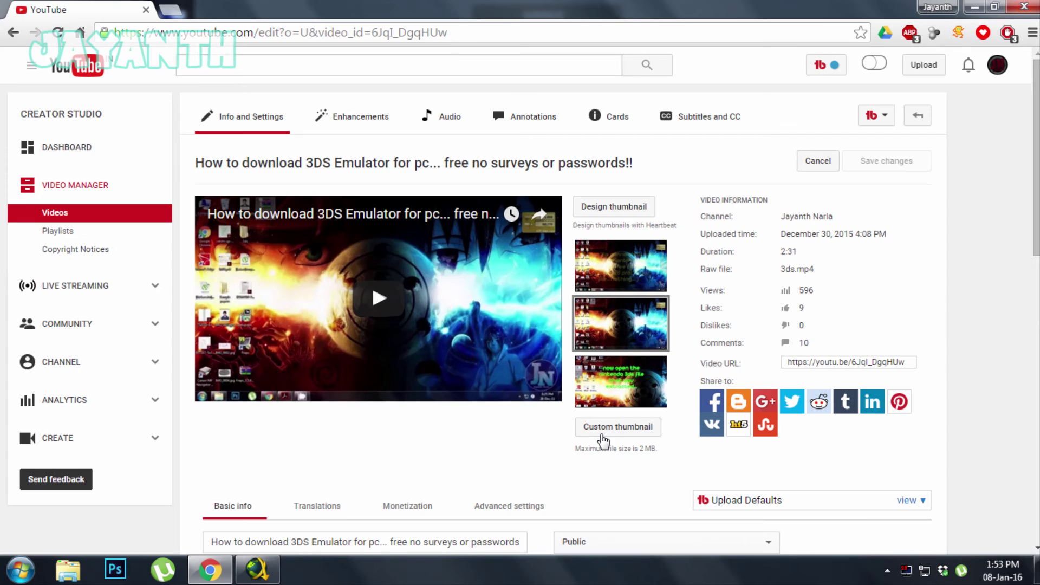
# Upload 'Top 10 3DS Facts You Probably Didn't Know (BQ).jpg' as the custom thumbnail
pyautogui.click(603, 431)
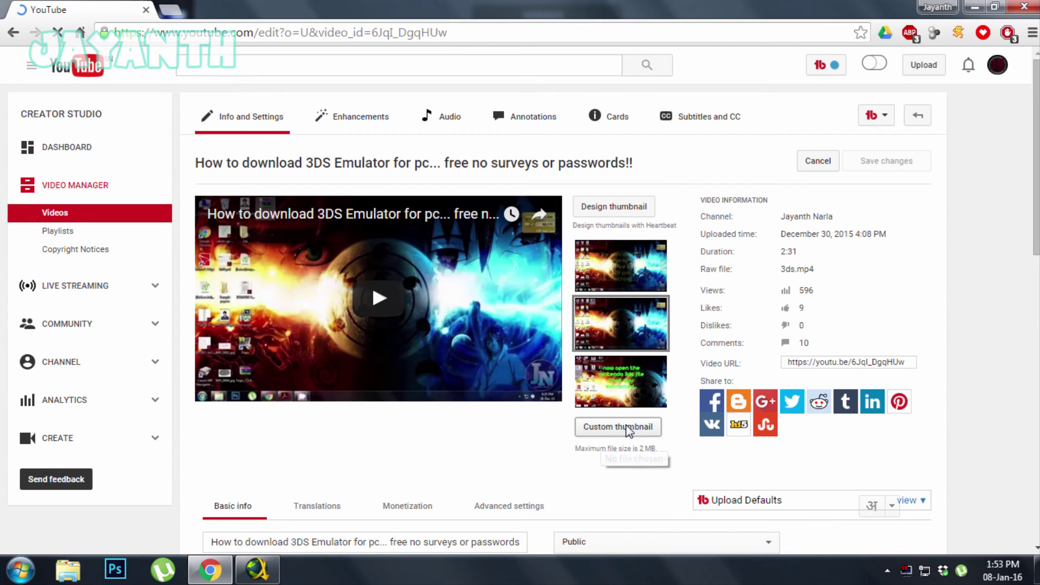
pyautogui.click(623, 428)
pyautogui.scroll(-2, 368, 278)
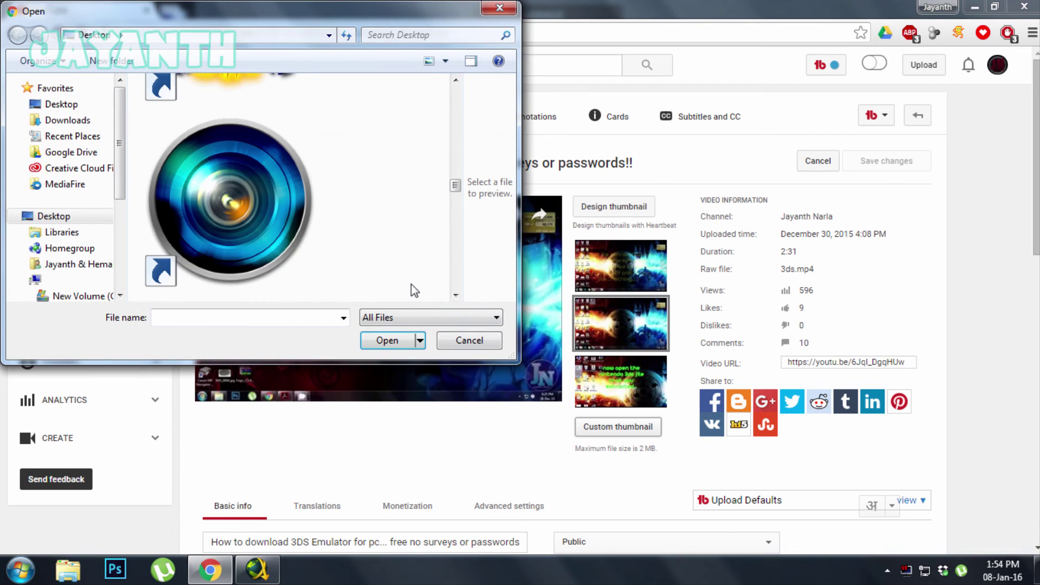
pyautogui.scroll(-2, 366, 277)
pyautogui.scroll(-2, 364, 277)
pyautogui.click(318, 279)
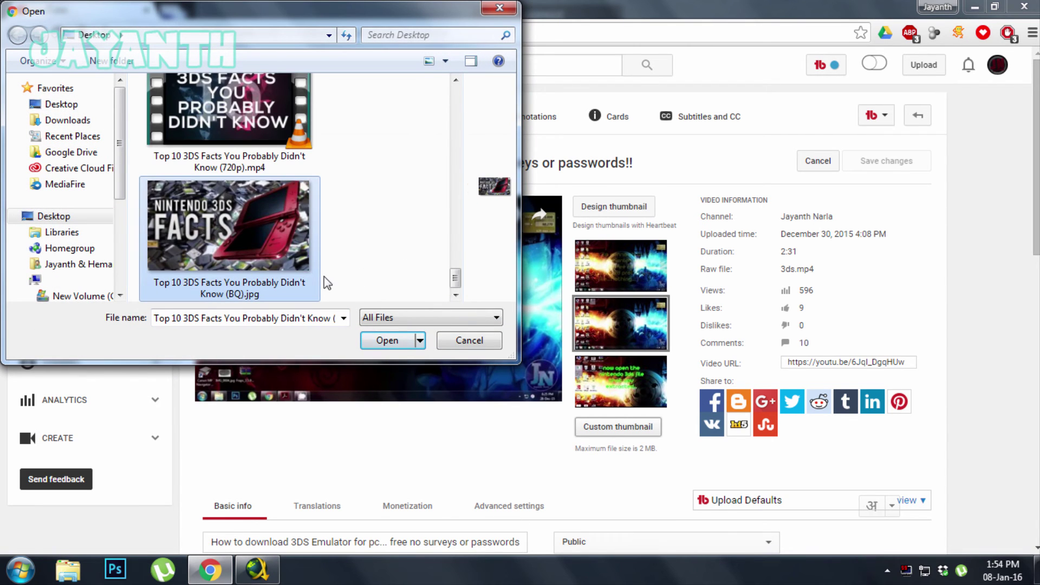
pyautogui.click(374, 341)
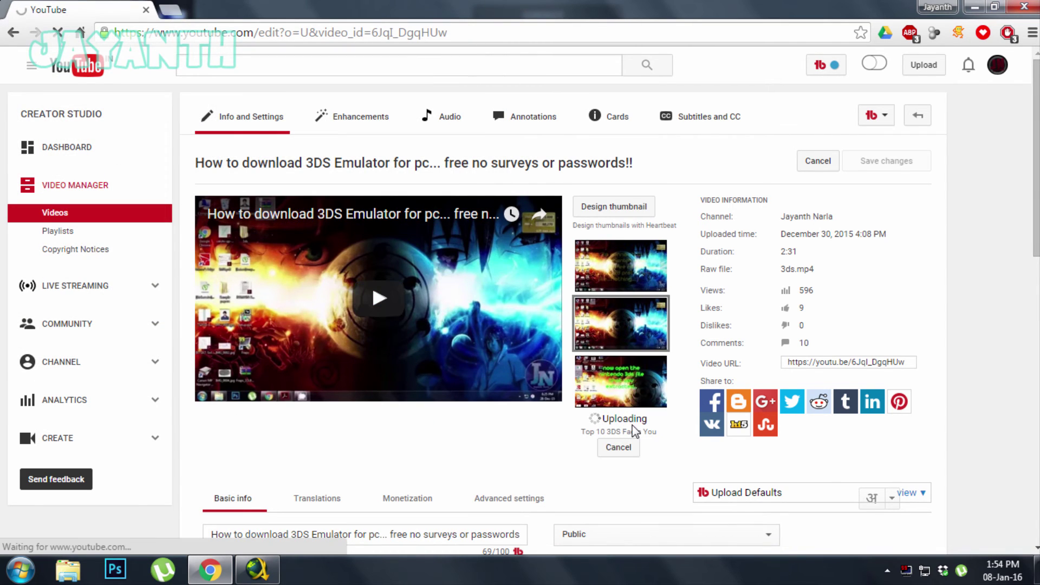
# After the failed upload, retry and upload the same 3DS Facts JPG again
pyautogui.scroll(-3, 635, 431)
pyautogui.scroll(2, 616, 276)
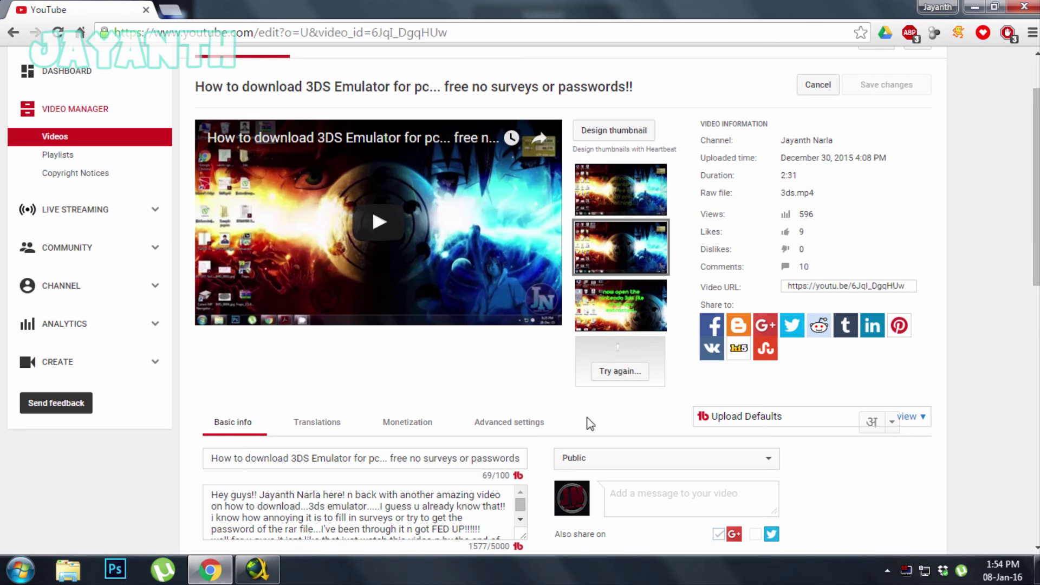
pyautogui.click(619, 372)
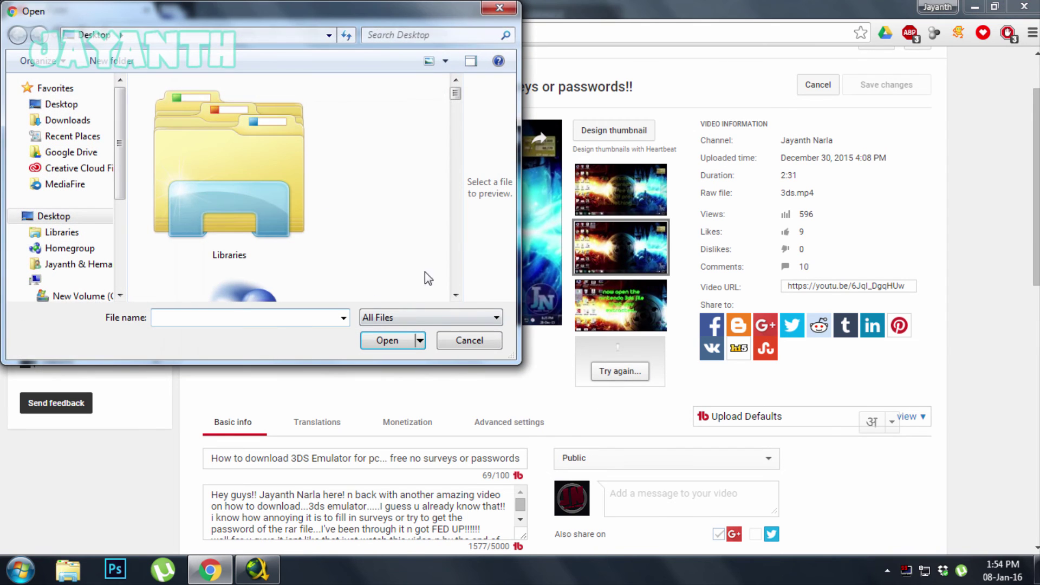
pyautogui.scroll(-2, 417, 271)
pyautogui.scroll(-2, 409, 271)
pyautogui.scroll(-3, 379, 273)
pyautogui.click(347, 293)
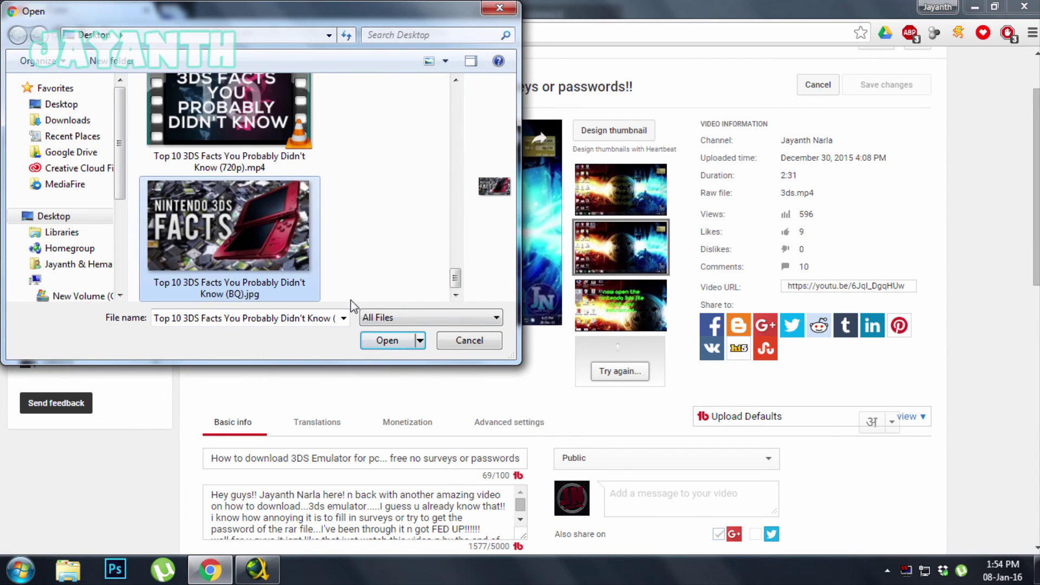
pyautogui.click(388, 340)
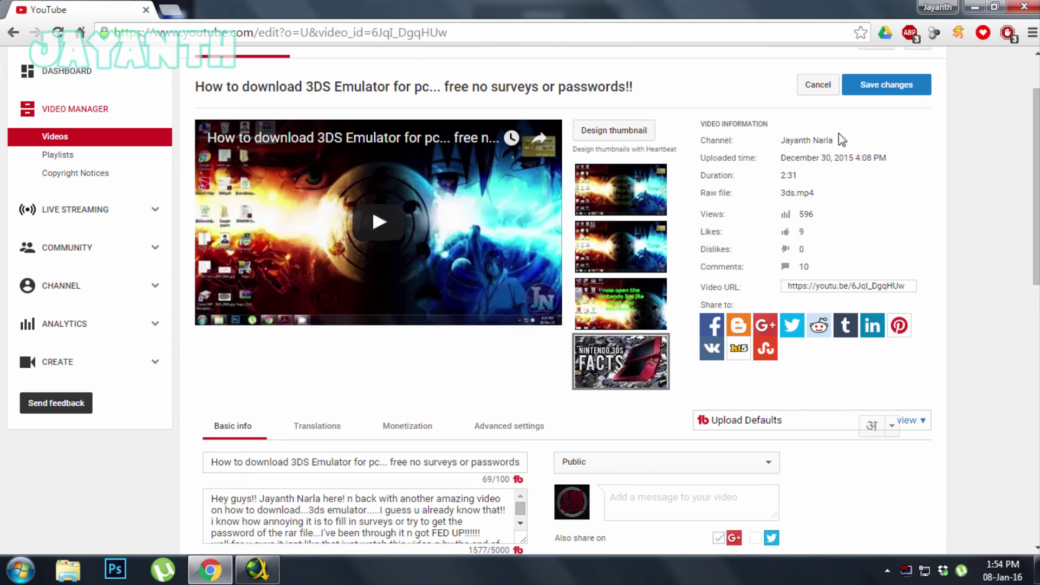
# Save the new 3DS Facts thumbnail, review the page, and return to the channel home page
pyautogui.click(877, 87)
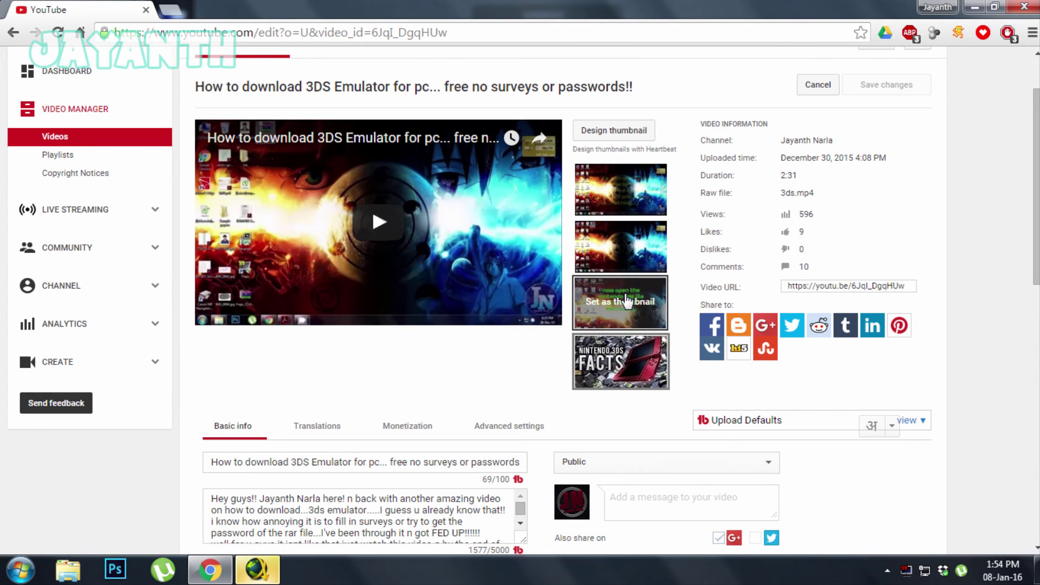
pyautogui.scroll(2, 660, 145)
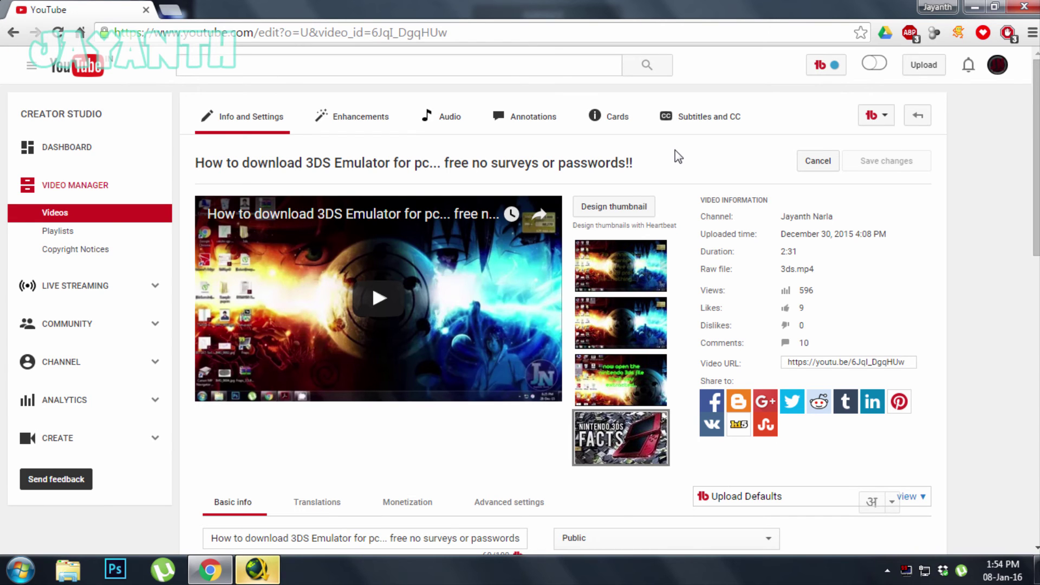
pyautogui.scroll(-10, 928, 332)
pyautogui.scroll(-4, 928, 332)
pyautogui.scroll(13, 928, 332)
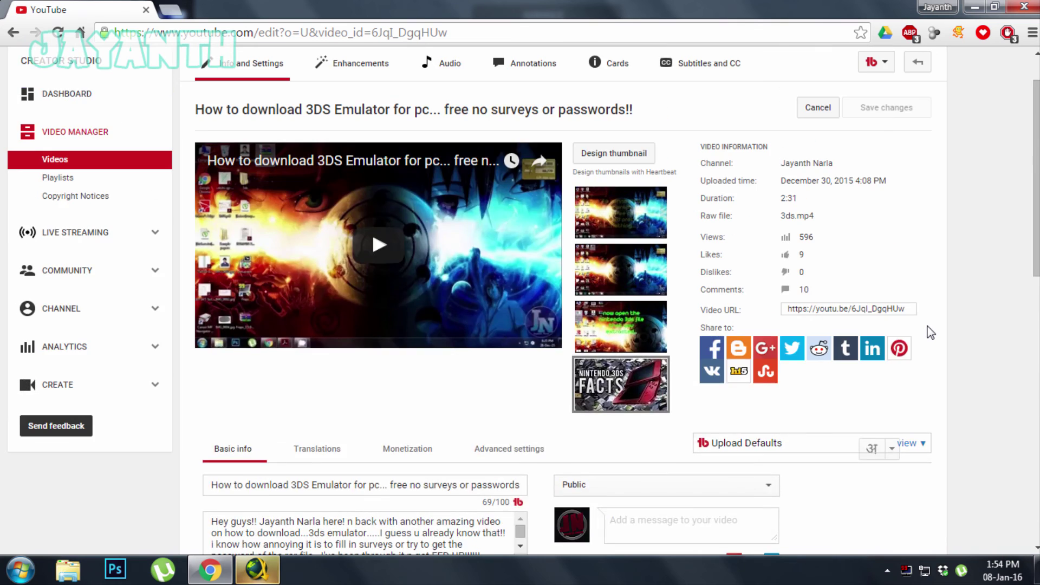
pyautogui.scroll(1, 928, 332)
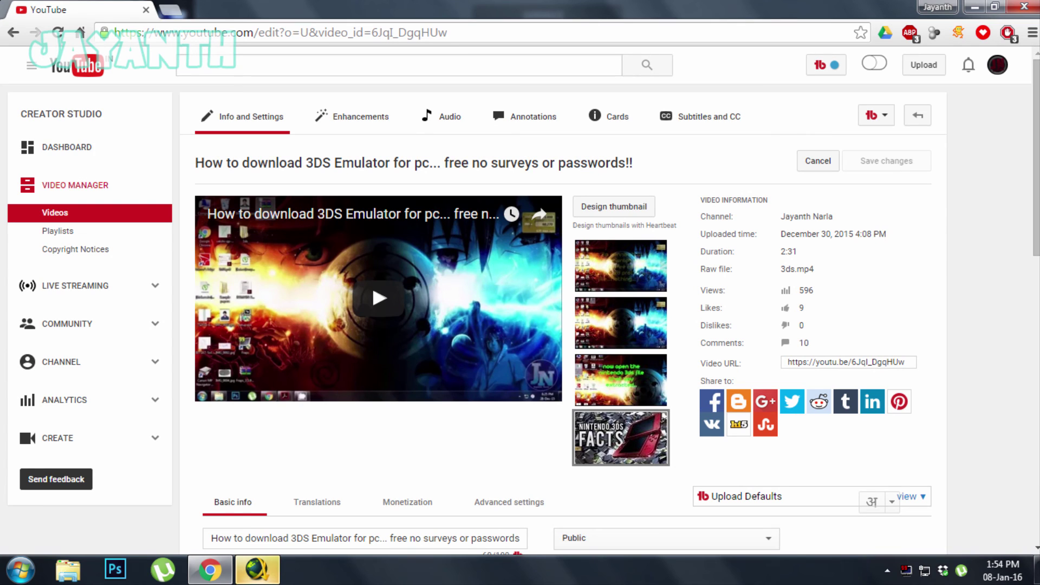
pyautogui.click(58, 33)
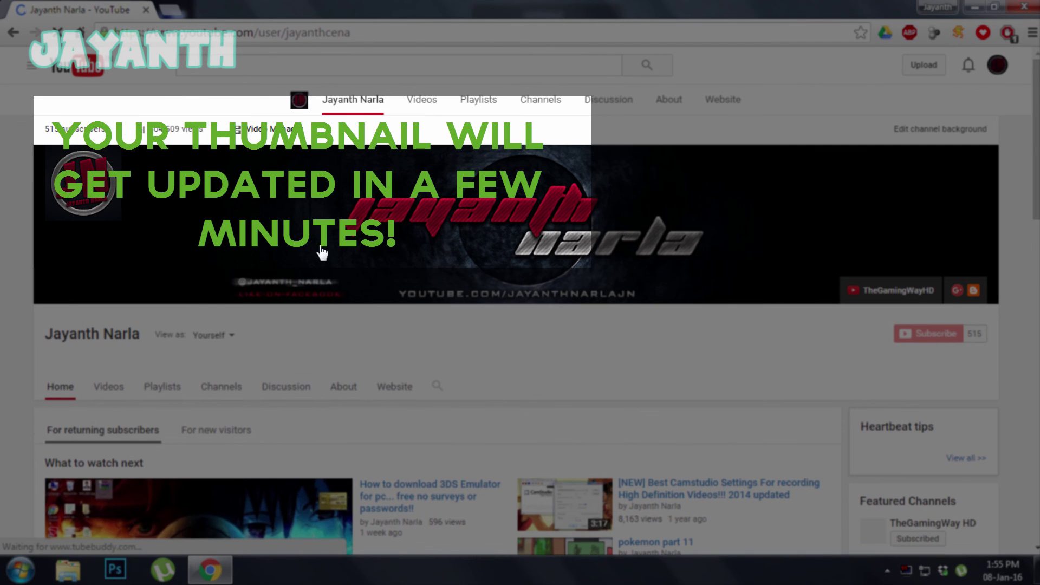
# Scroll the channel home page, then minimize Chrome to leave the desktop showing
pyautogui.scroll(-1, 324, 255)
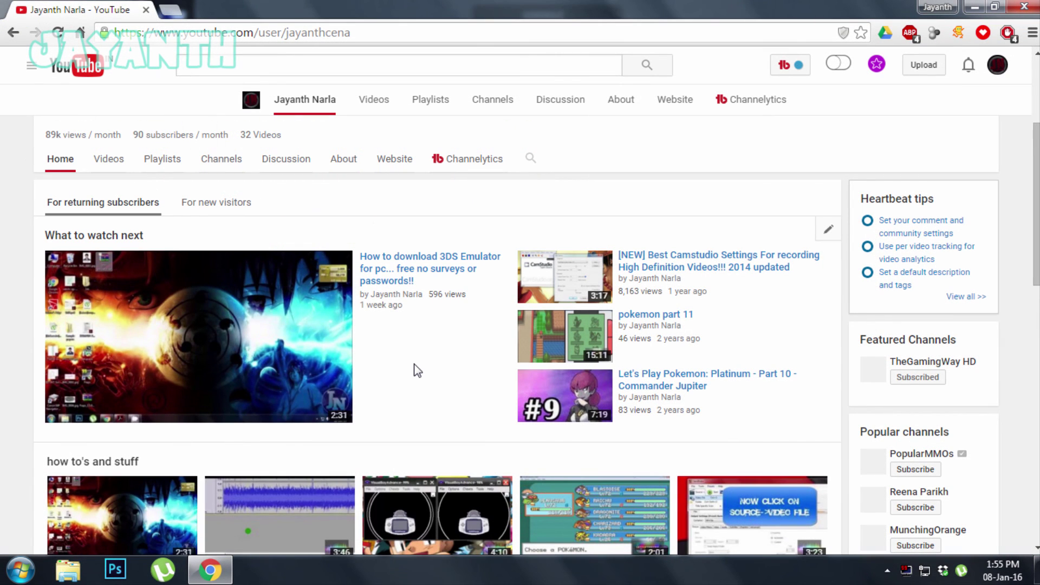
pyautogui.click(975, 7)
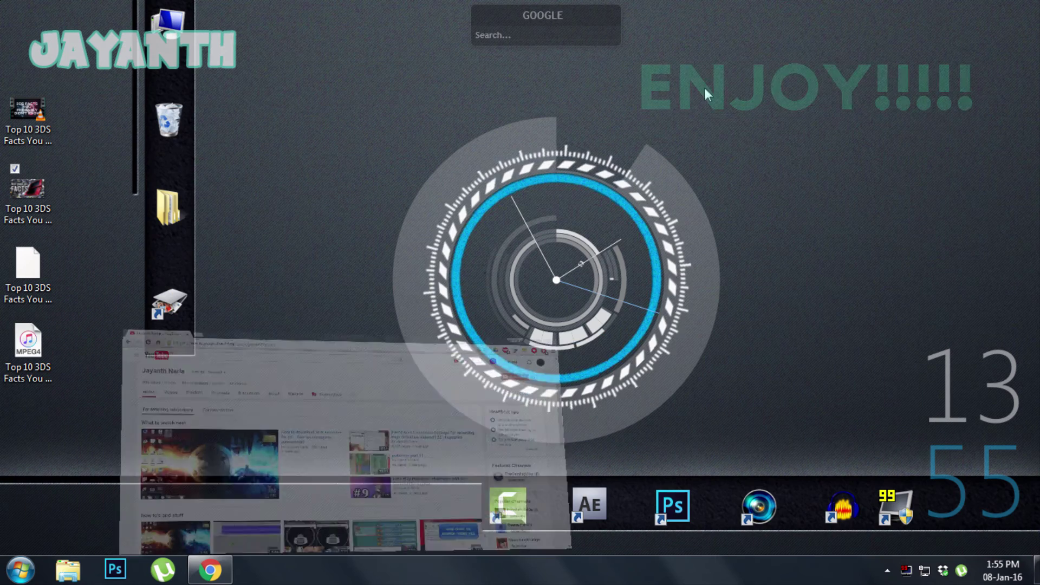